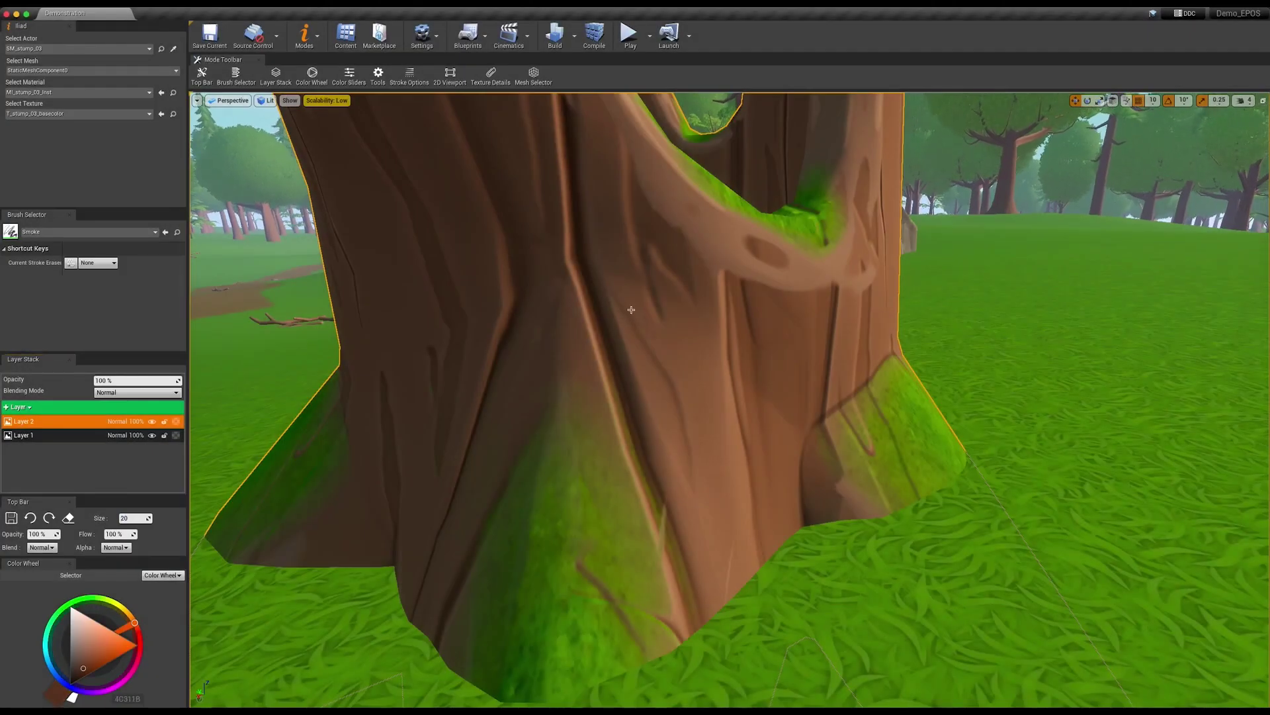
Step: Pick a brush and paint bark shading strokes down the front of the tree stump's trunk
click(155, 232)
click(73, 371)
mouse_move(648, 268)
mouse_down()
mouse_move(690, 346)
mouse_move(688, 516)
mouse_up()
drag(787, 304, 781, 529)
drag(801, 238, 841, 403)
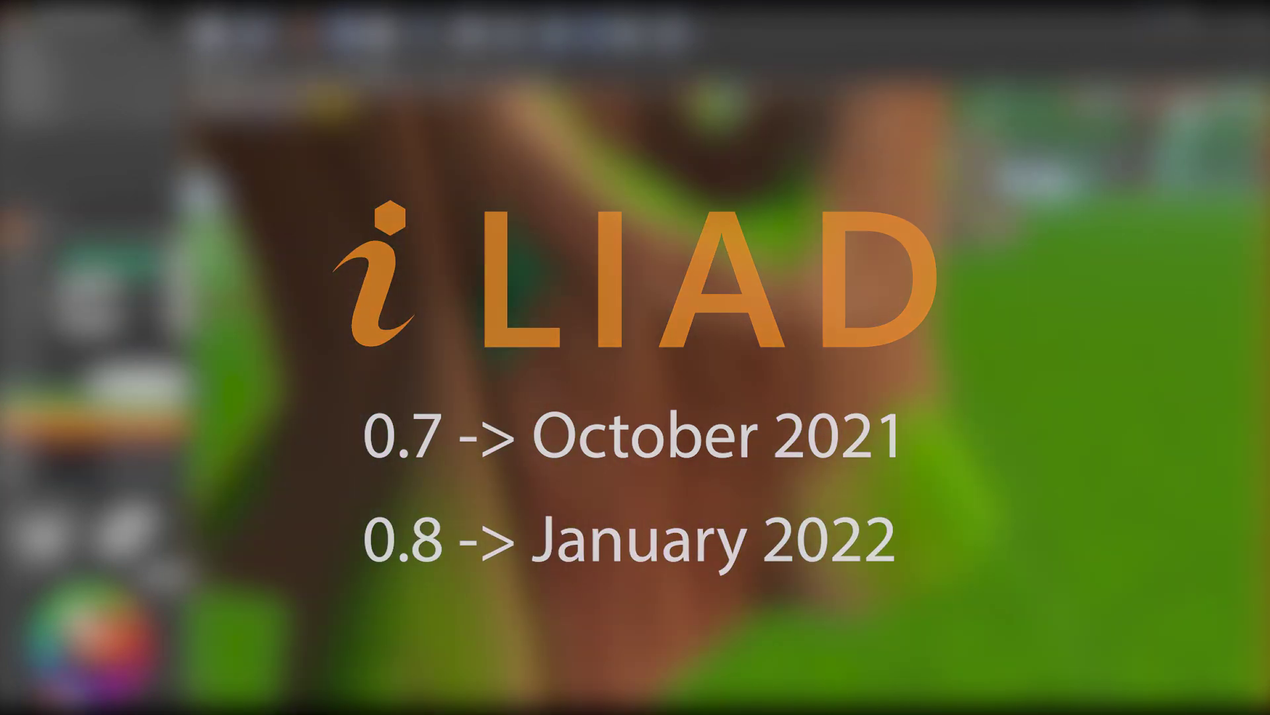
Step: Add wood-grain detail to the stump's bark with the Paintstain and Paper_Pencil_2B brushes
click(143, 262)
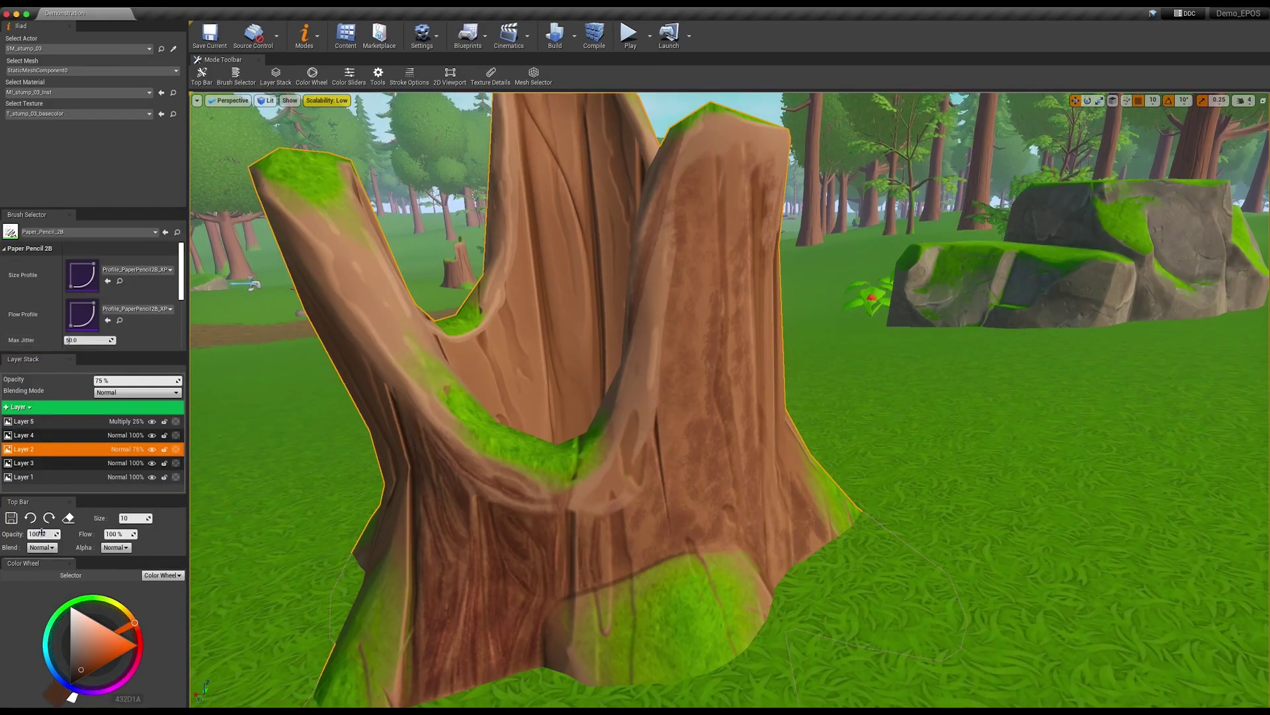
mouse_move(724, 532)
mouse_down()
mouse_move(708, 457)
mouse_move(721, 157)
mouse_move(648, 516)
mouse_move(655, 278)
mouse_move(632, 463)
mouse_up()
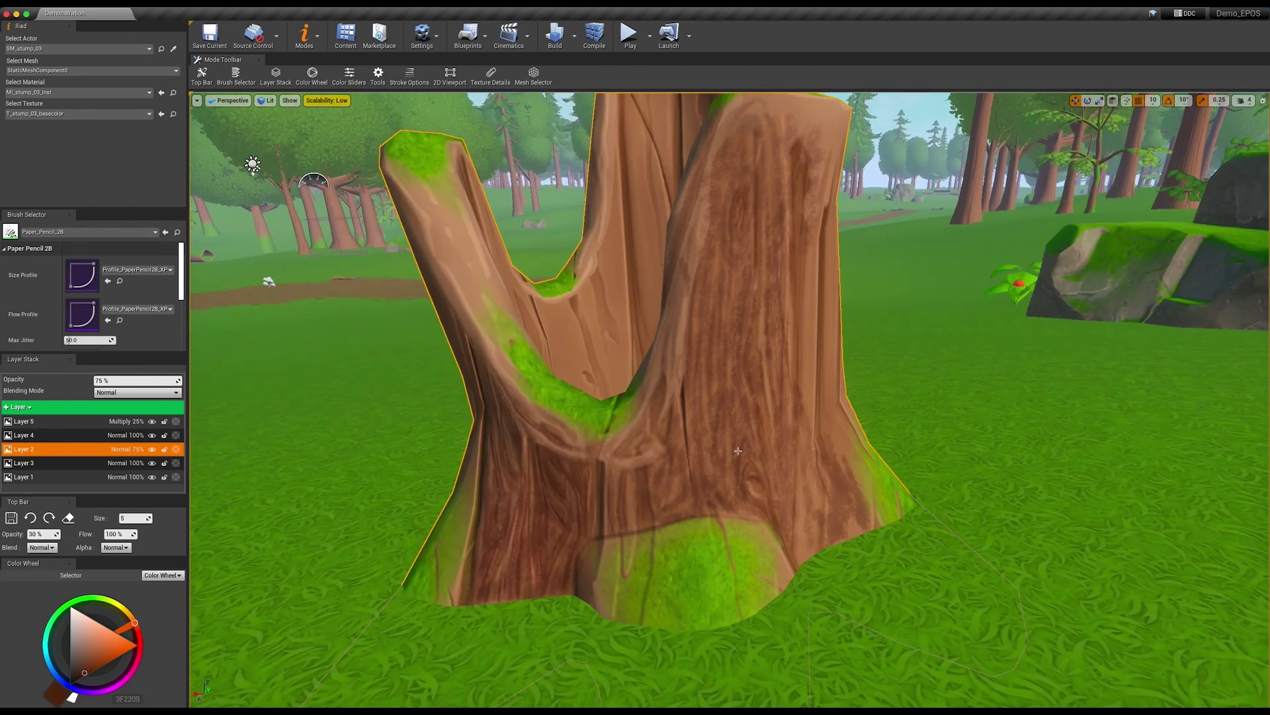
drag(707, 337, 718, 300)
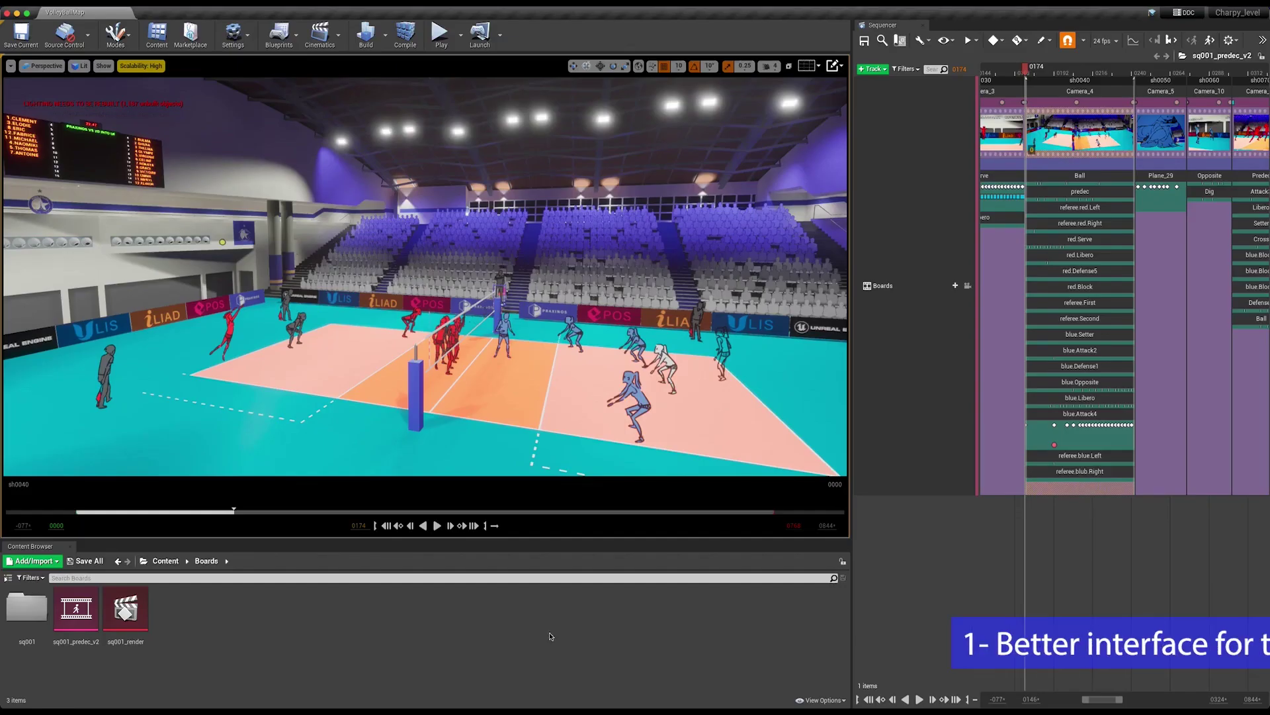
Step: Switch the volleyball map to Iliad mode and select a blue.Attack4 keyframe in the Camera_4 shot
click(130, 38)
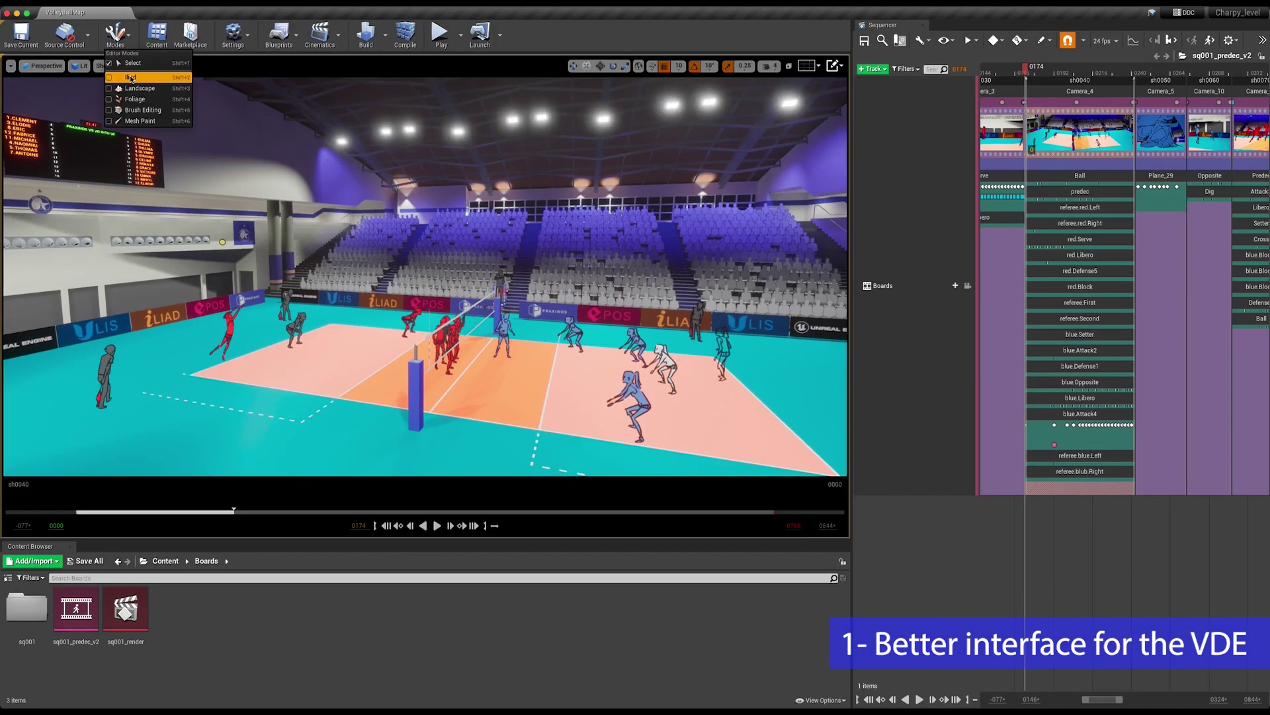
click(217, 159)
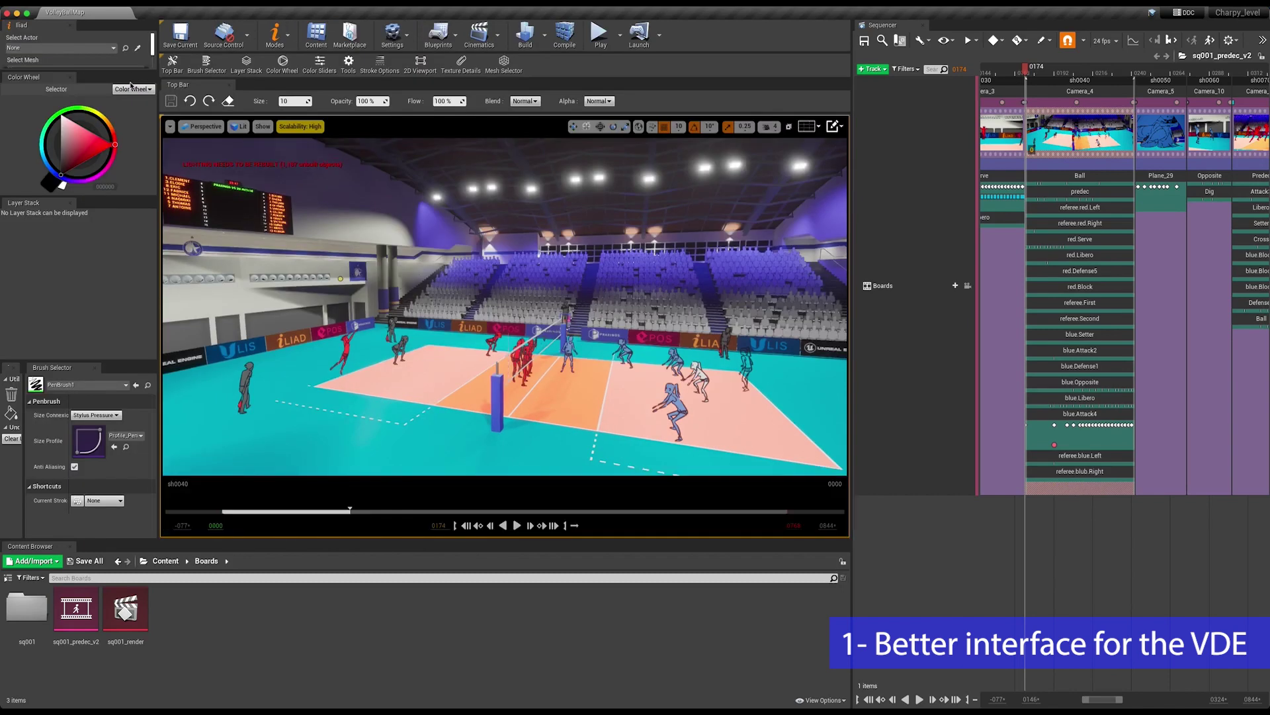
click(1056, 424)
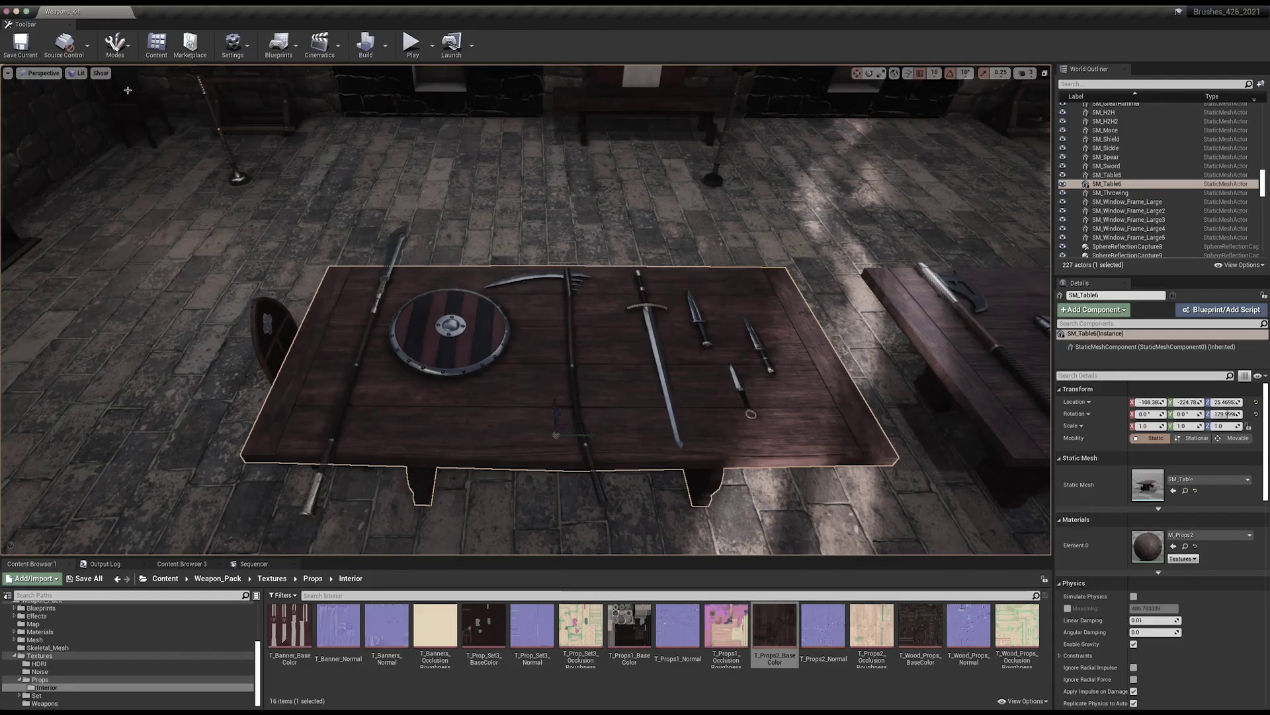
Step: Switch the weapons room level to Iliad mode with the SM_Table6 table selected
click(129, 46)
click(110, 88)
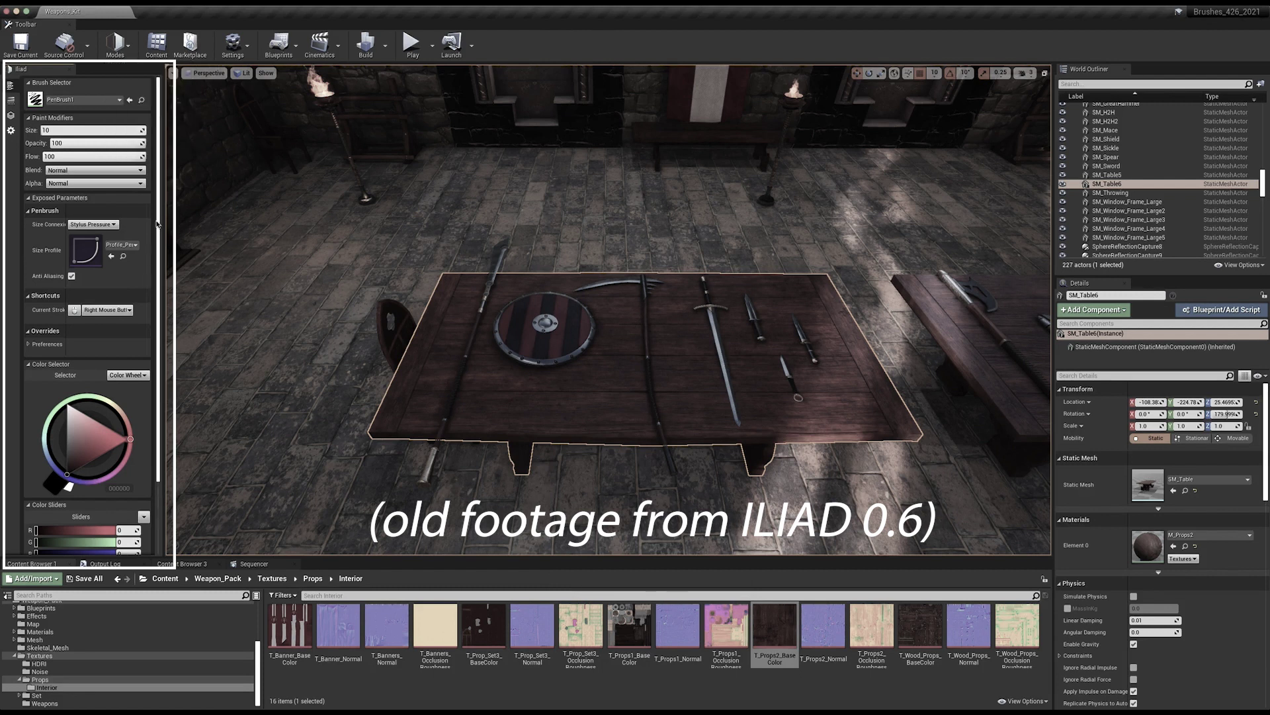
click(111, 102)
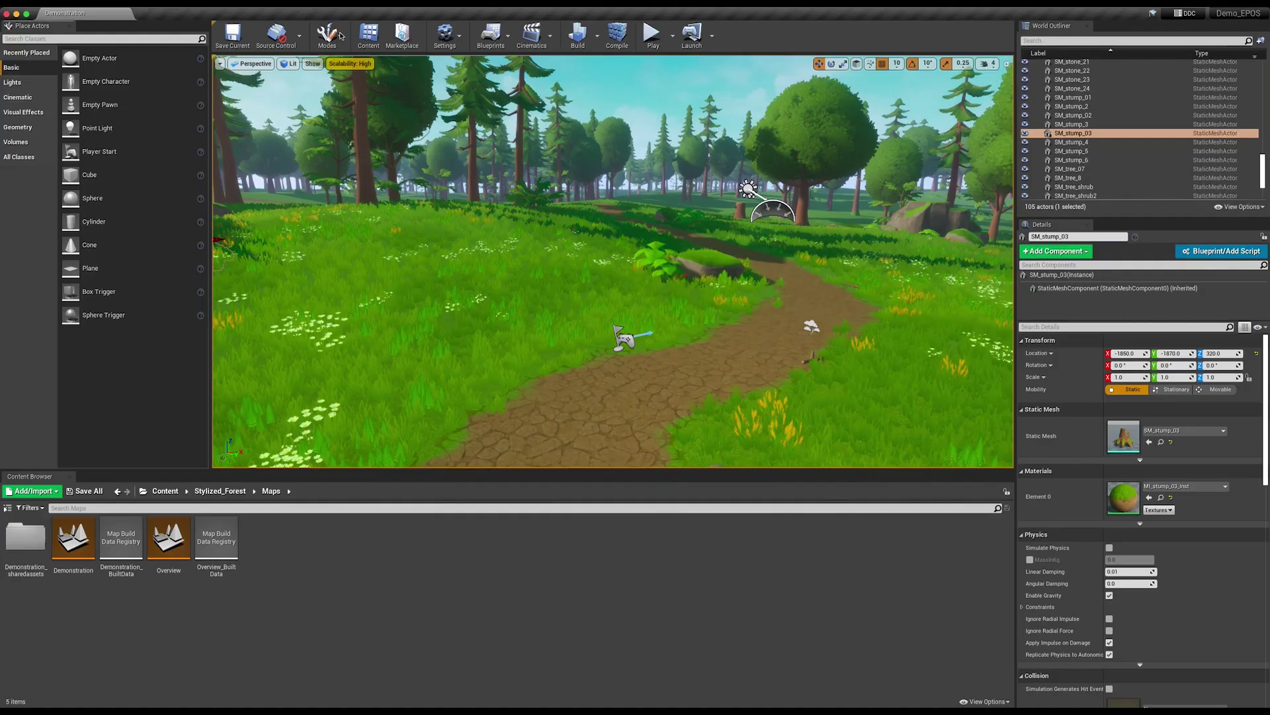
Step: Switch the Demonstration forest level to Iliad mode and dock the Top Bar palette above the level viewport
click(327, 34)
click(339, 82)
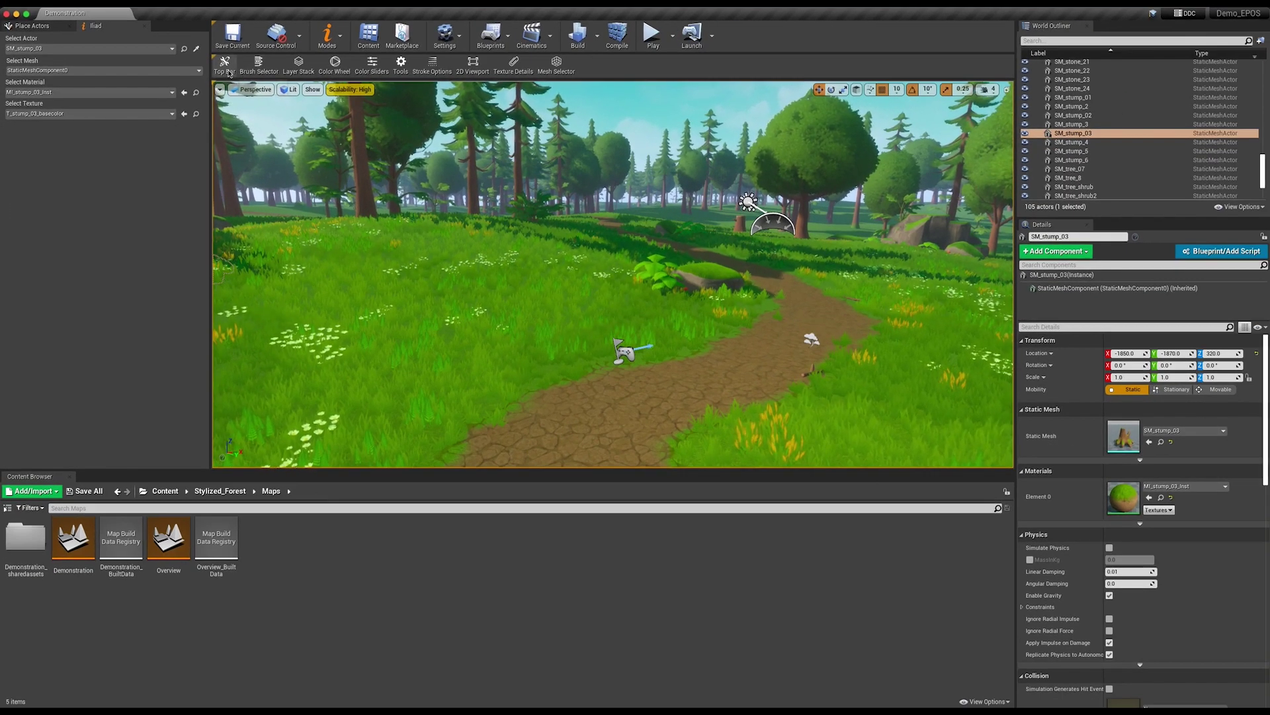
click(225, 66)
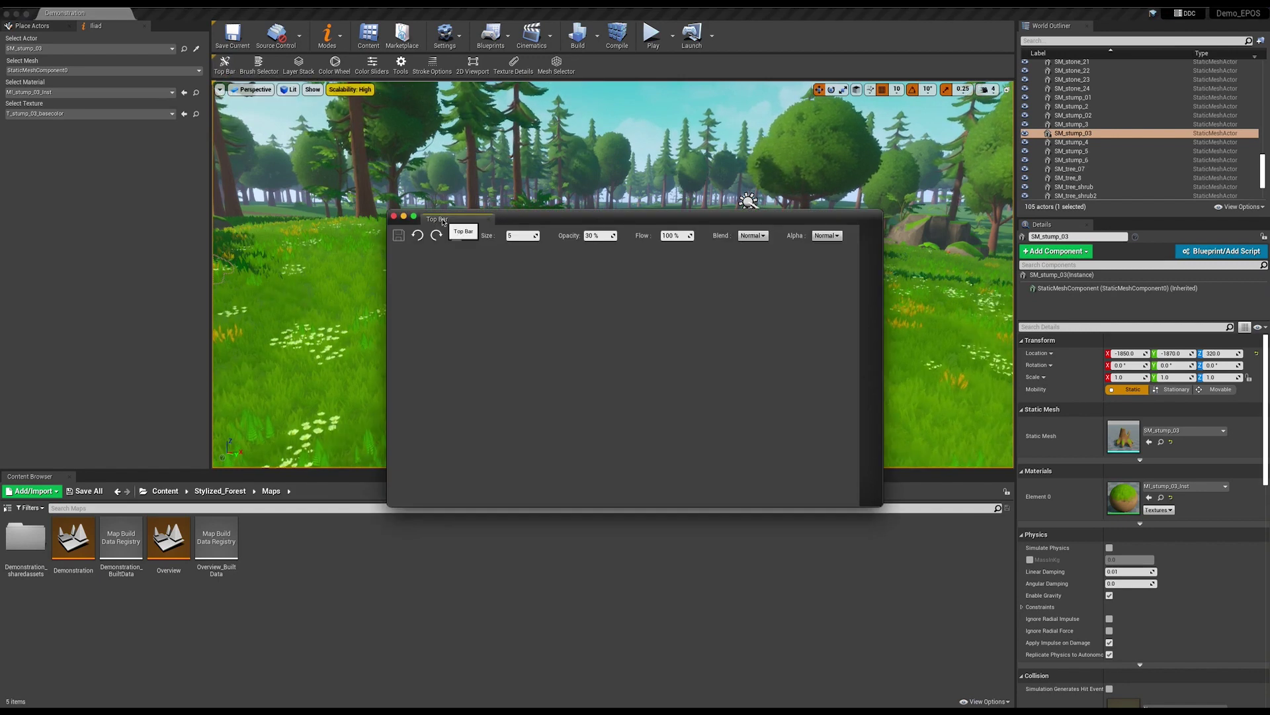
mouse_move(444, 221)
mouse_down()
mouse_move(457, 99)
mouse_move(158, 410)
mouse_up()
Step: Dock the Brush Selector and Layer Stack below the Iliad texture settings, and place the Color Wheel beside the viewport
click(299, 66)
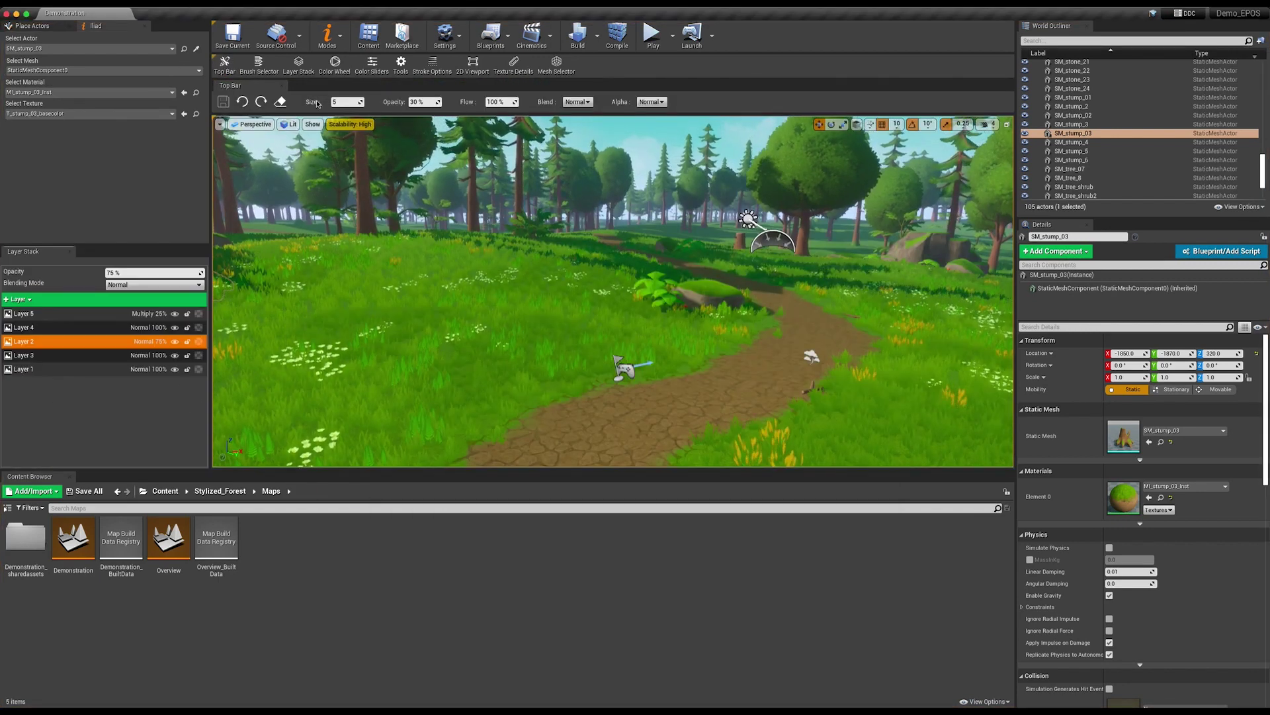
click(259, 68)
drag(444, 220, 106, 185)
drag(132, 321, 132, 205)
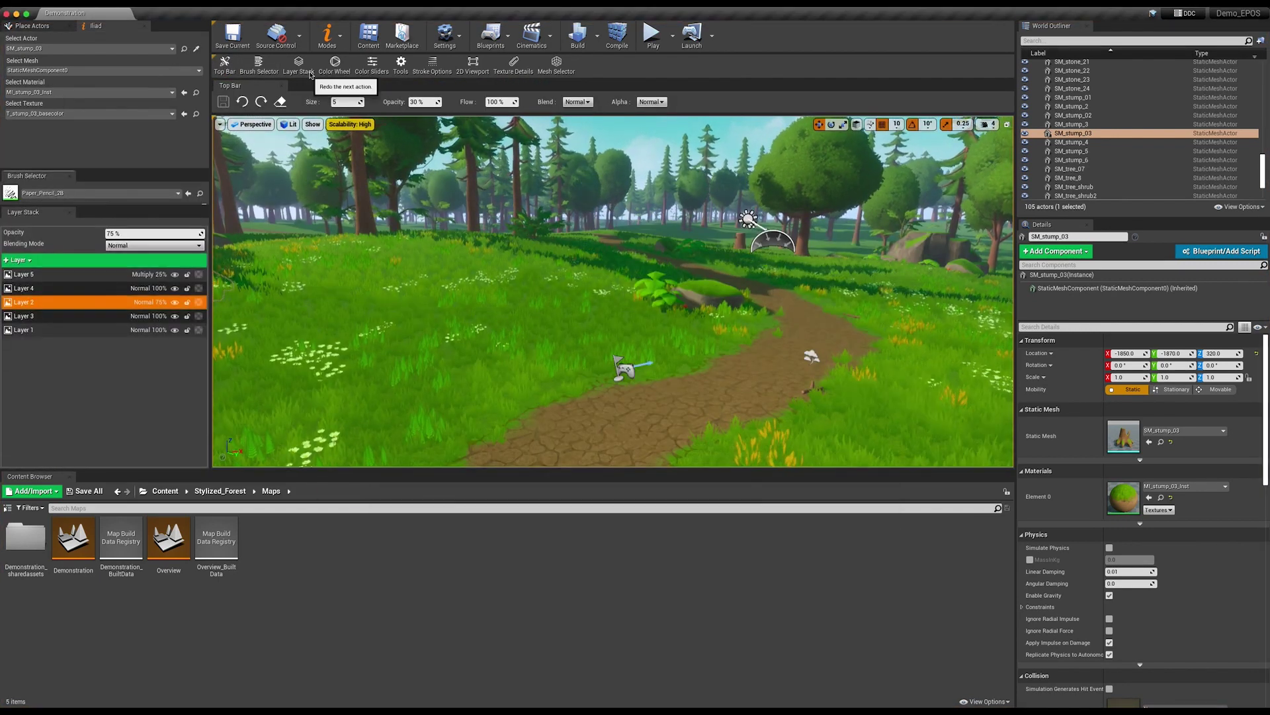
click(335, 66)
drag(461, 222, 1138, 99)
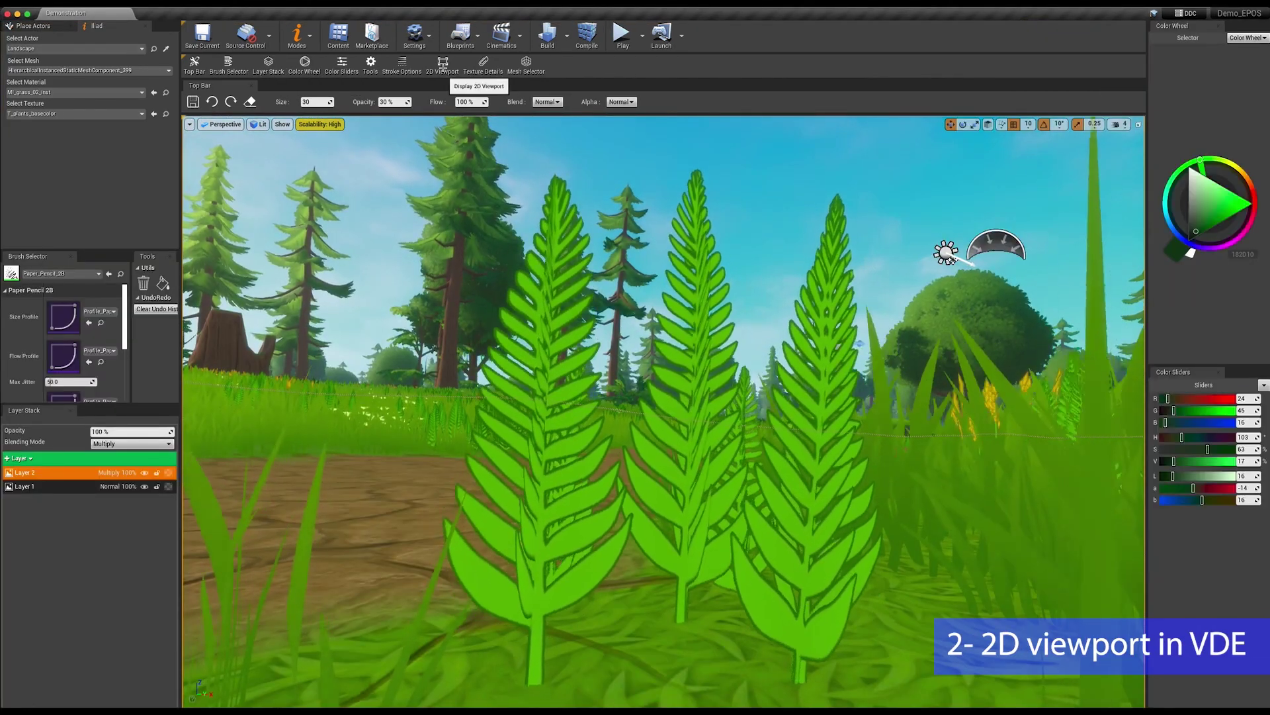
Step: Open the 2D viewport for the T_plants_basecolor texture and dock it beside the 3D level viewport
click(443, 66)
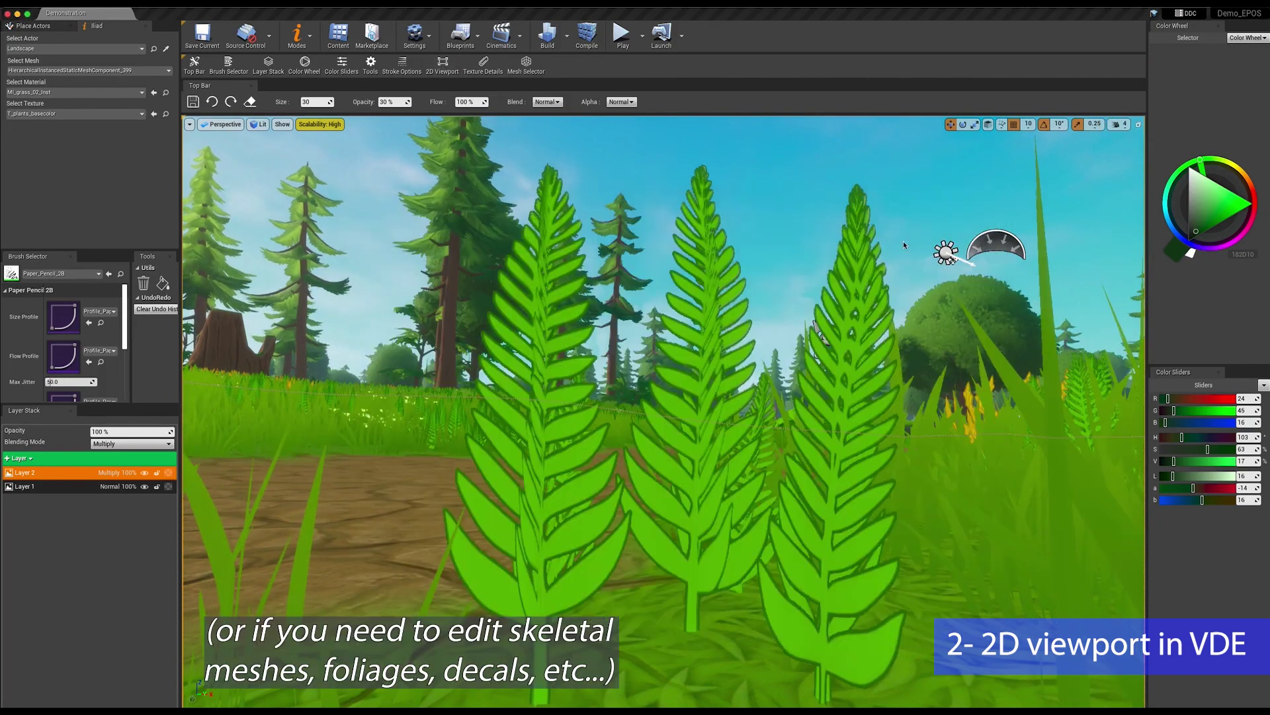
drag(904, 240, 1109, 251)
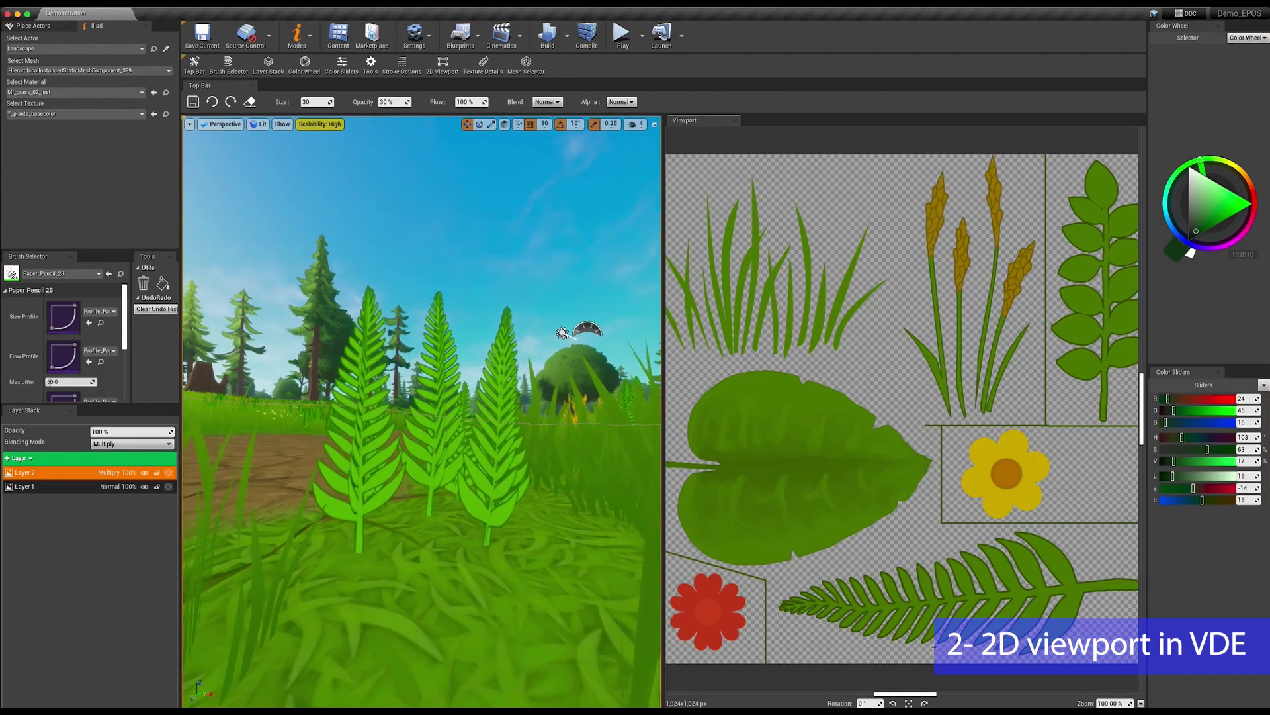
Step: Rotate the 2D plant texture view to 86°, zoom in on the fern leaf, and close the 2D viewport
drag(890, 612, 854, 408)
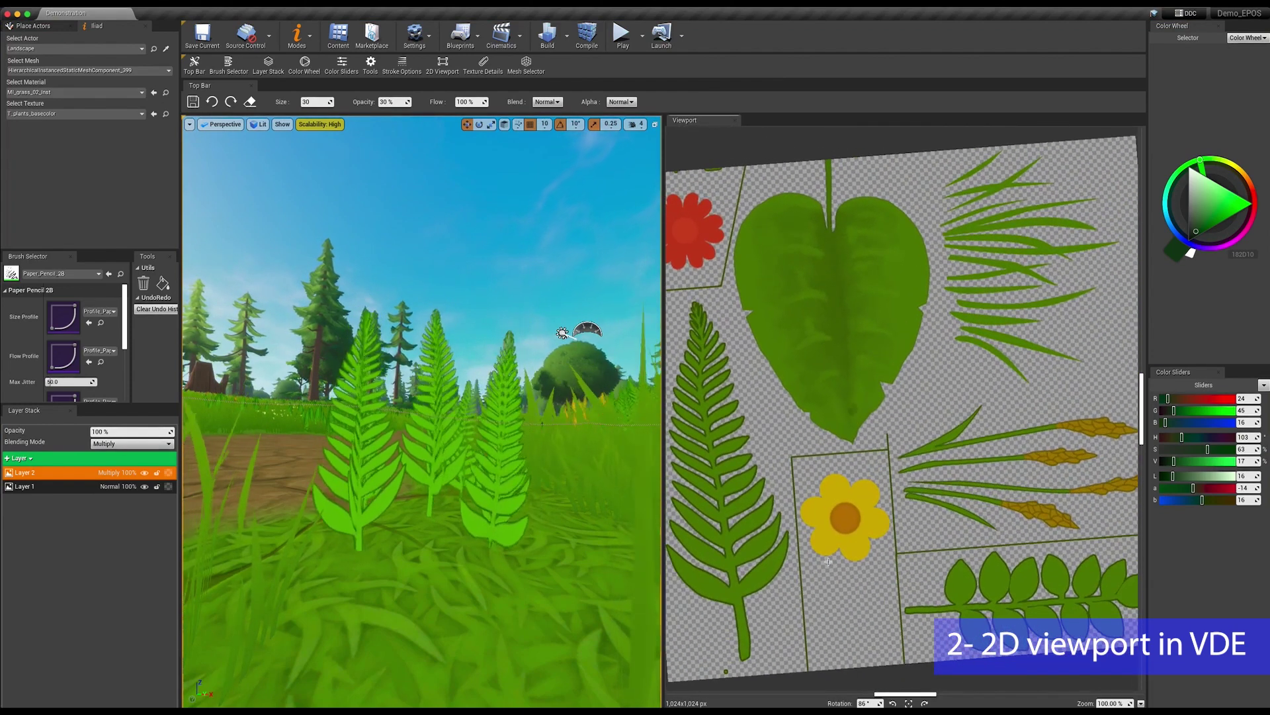
drag(809, 559, 859, 534)
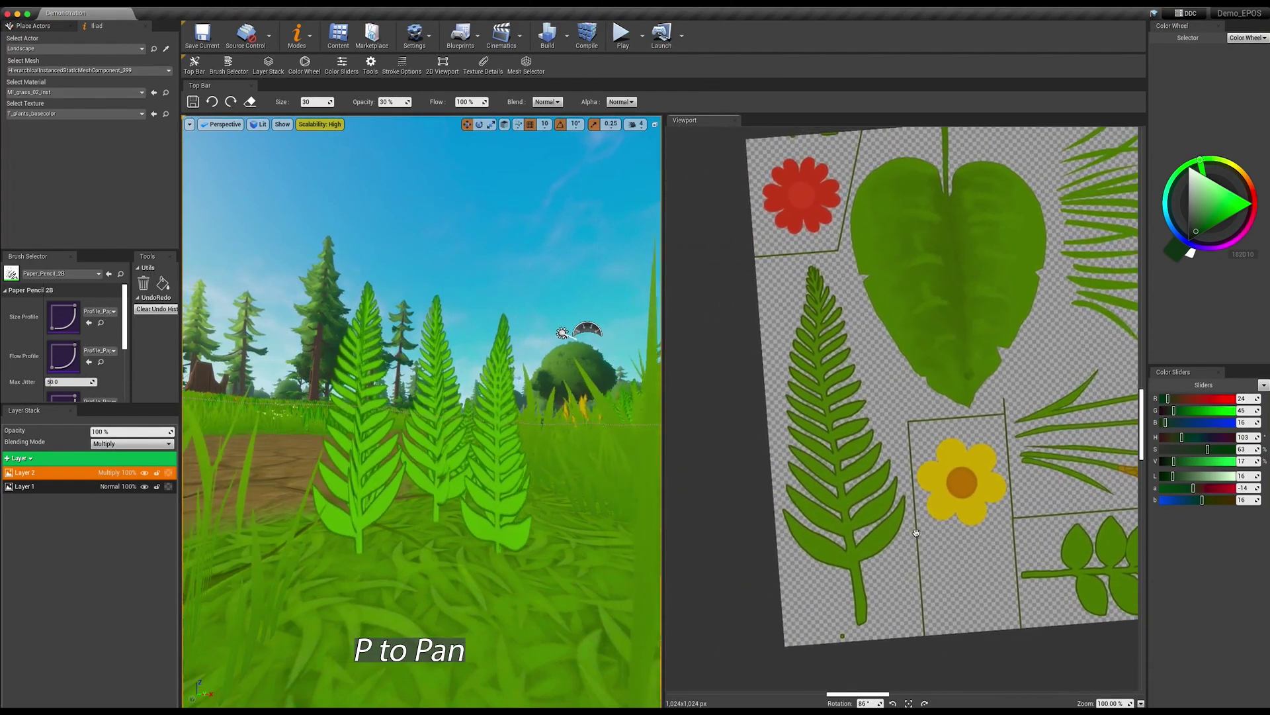
scroll(848, 474, up, 5)
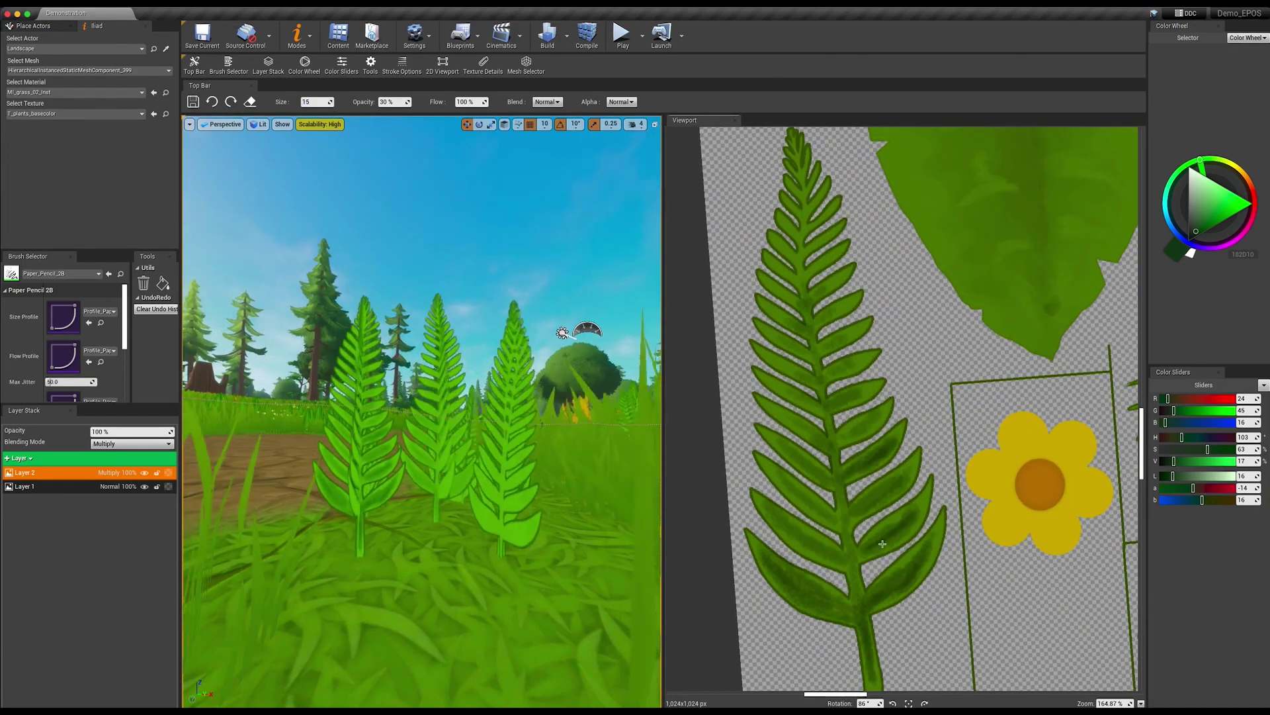
click(735, 121)
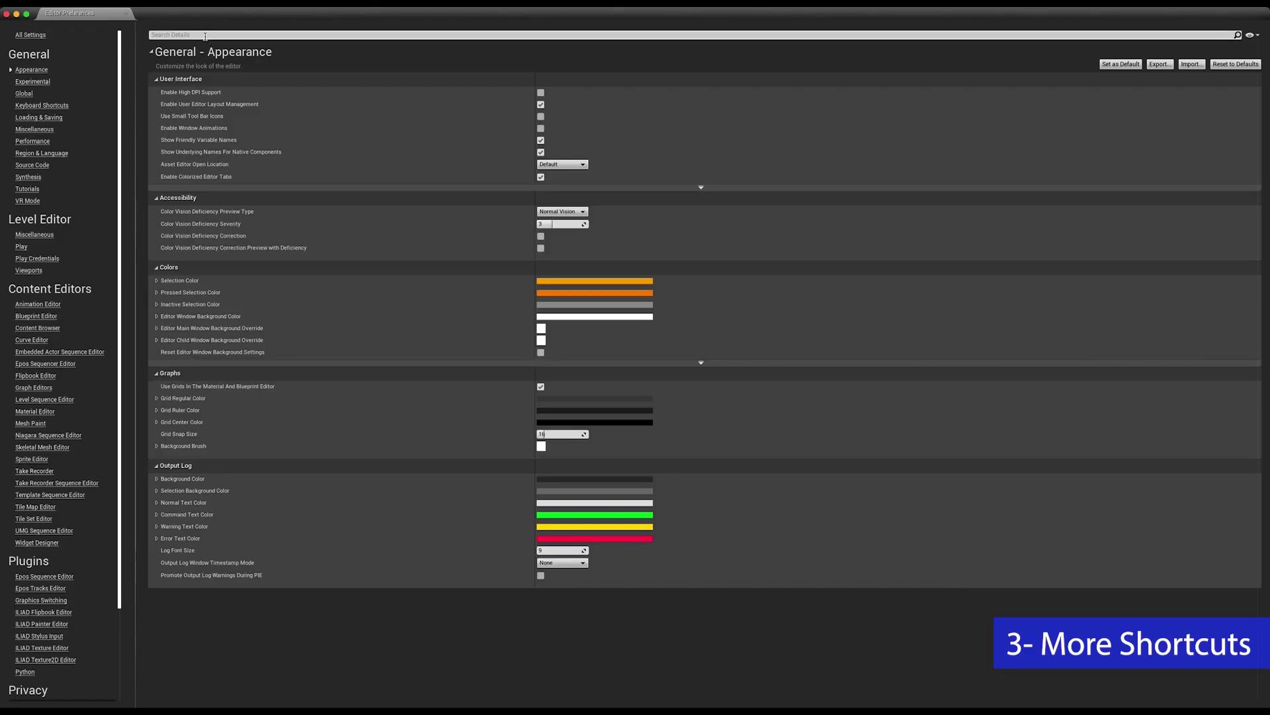
Step: Search the editor preferences for "iliad" and review the Flipbook Editor and Painter Editor shortcuts
text(d)
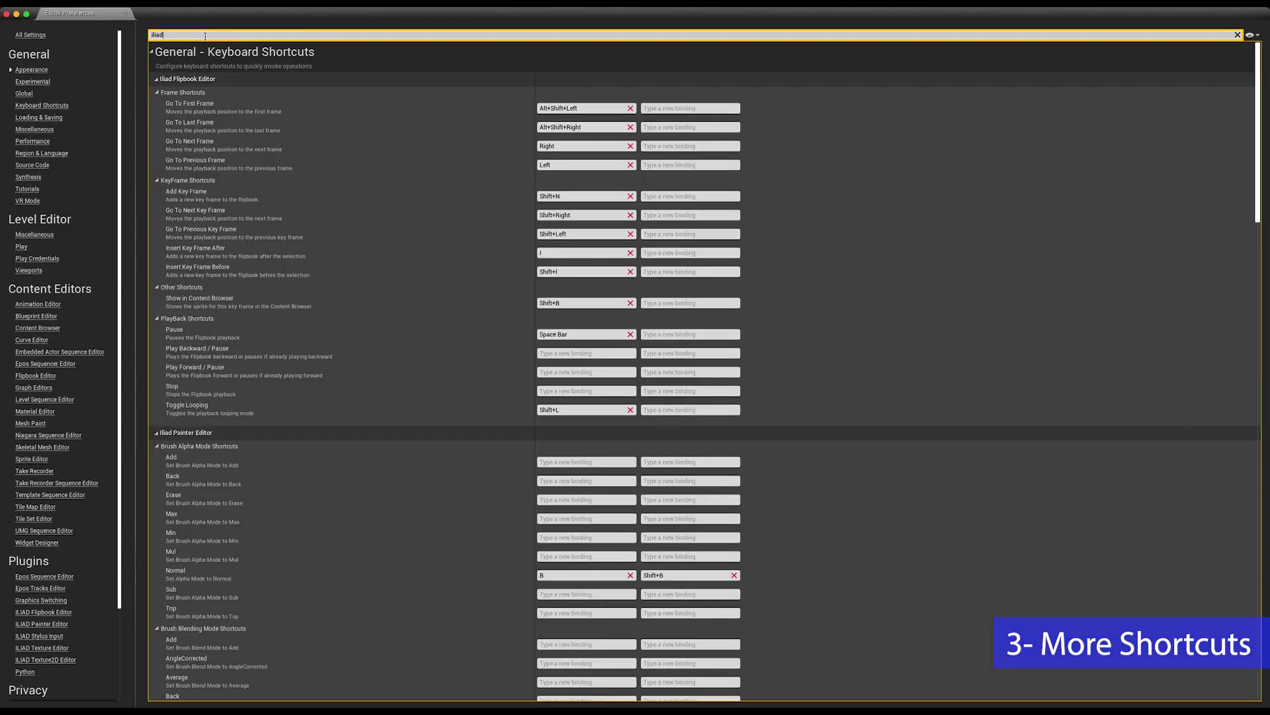
scroll(360, 344, down, 6)
scroll(363, 356, down, 15)
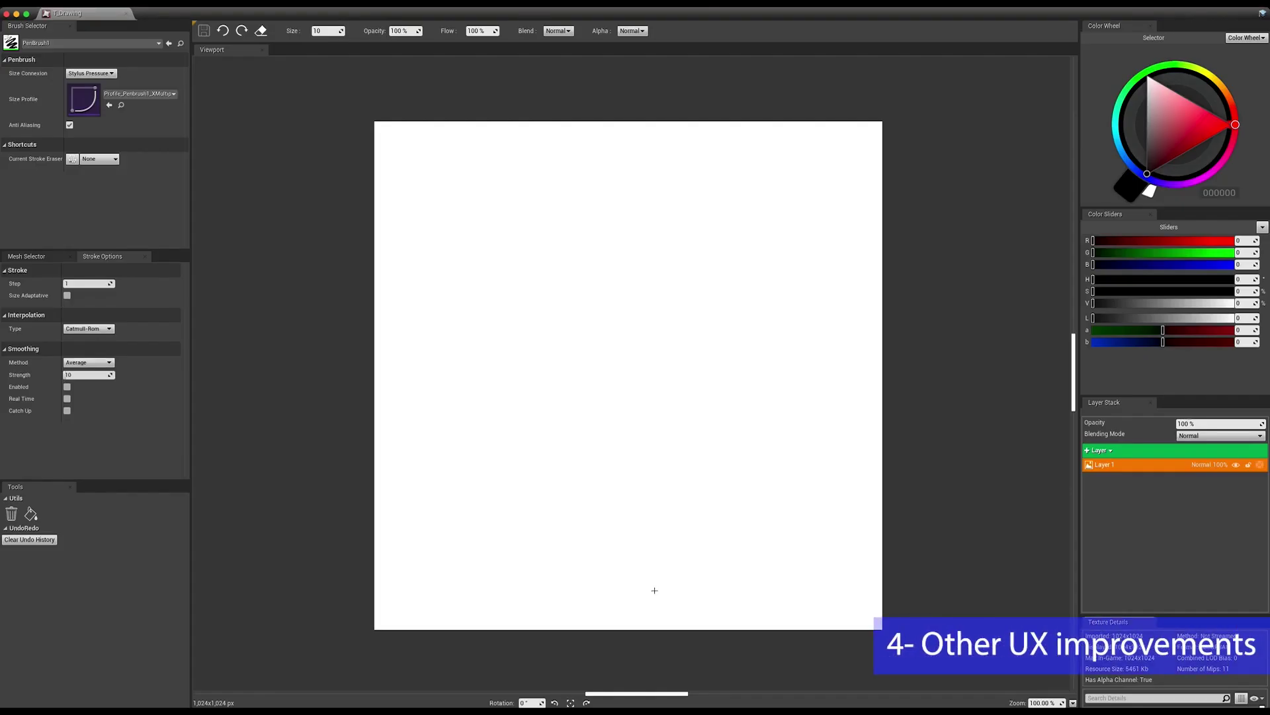
Step: Zoom the blank drawing canvas in and out around the pointer, and adjust the brush size
scroll(632, 413, up, 8)
scroll(633, 416, down, 8)
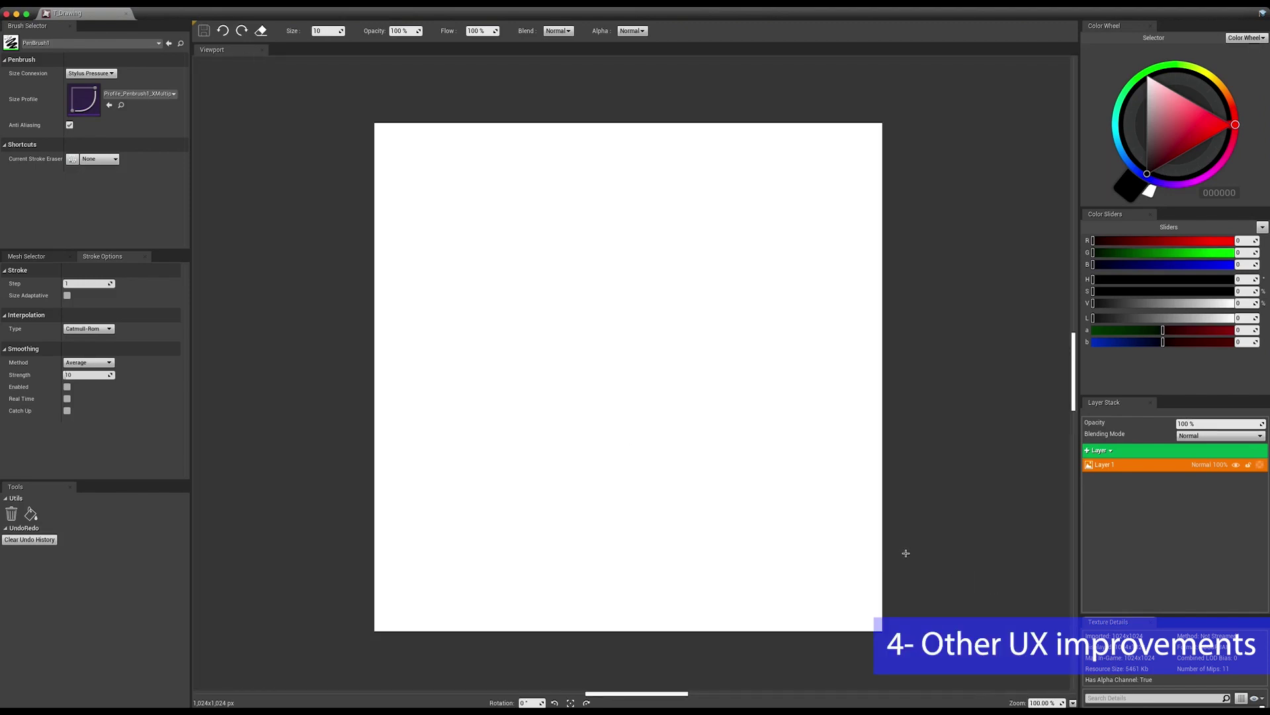
scroll(908, 554, up, 3)
scroll(911, 555, down, 5)
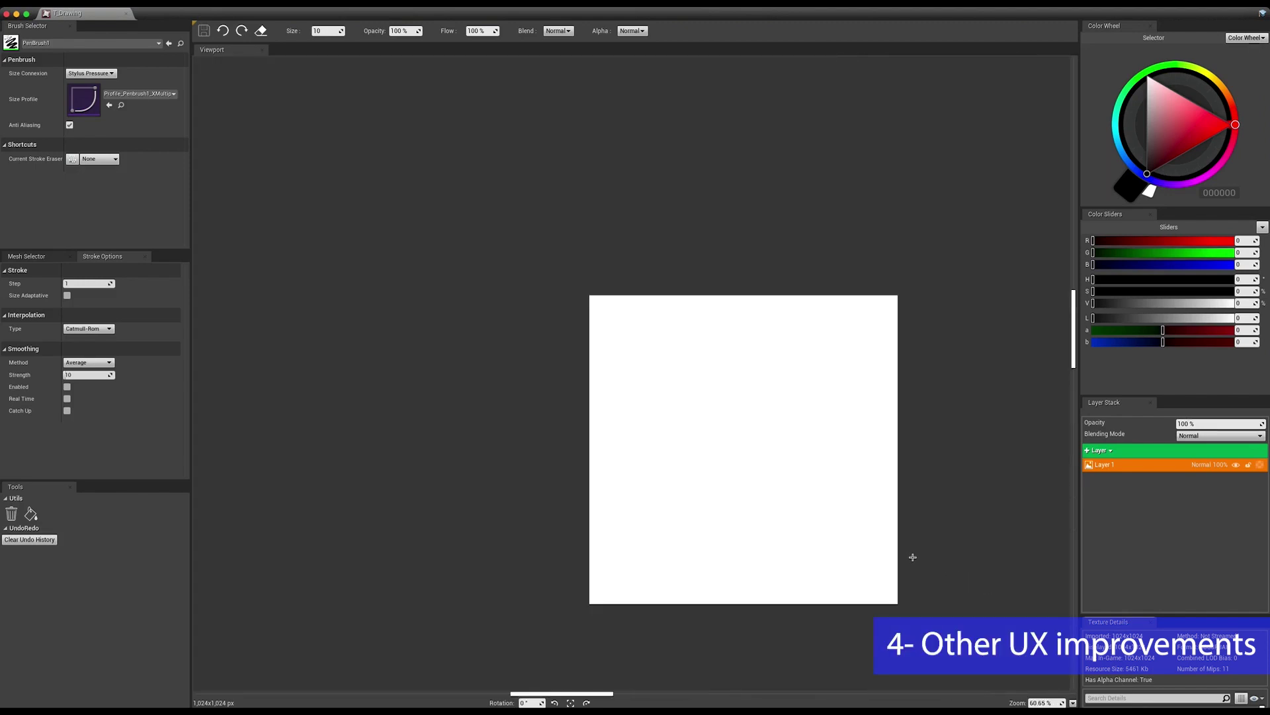
scroll(594, 301, up, 5)
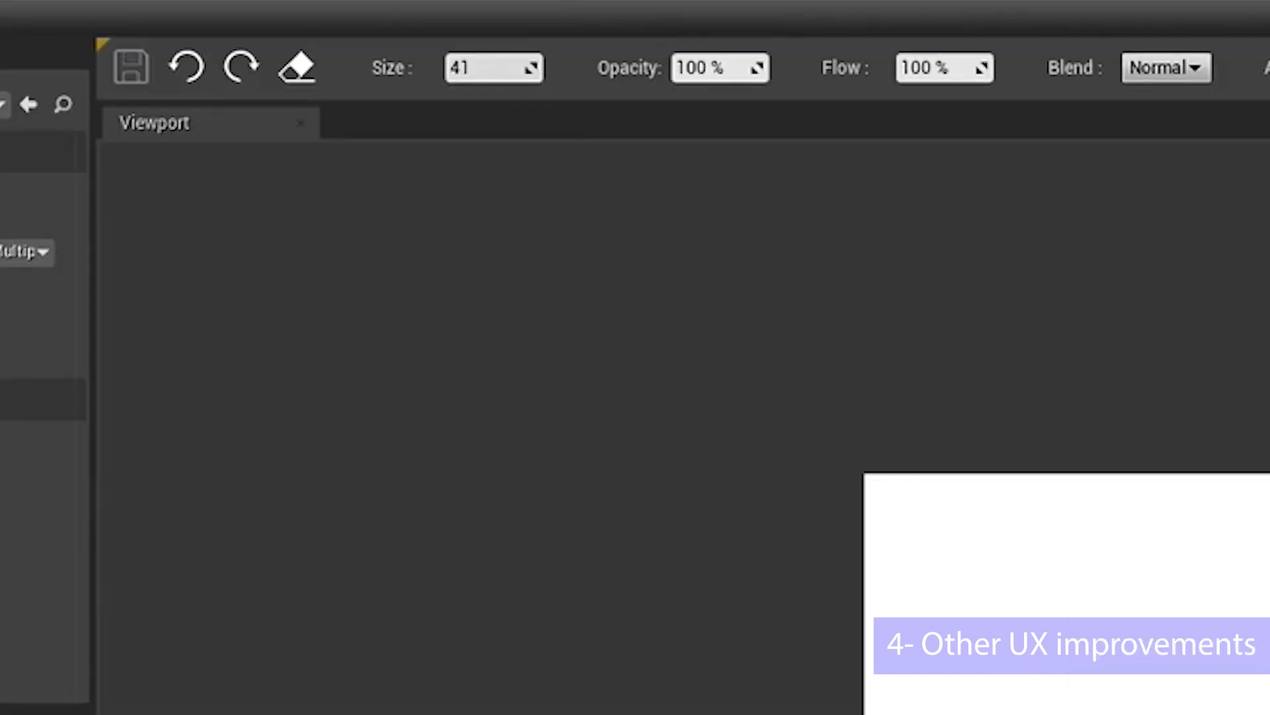
drag(495, 68, 536, 68)
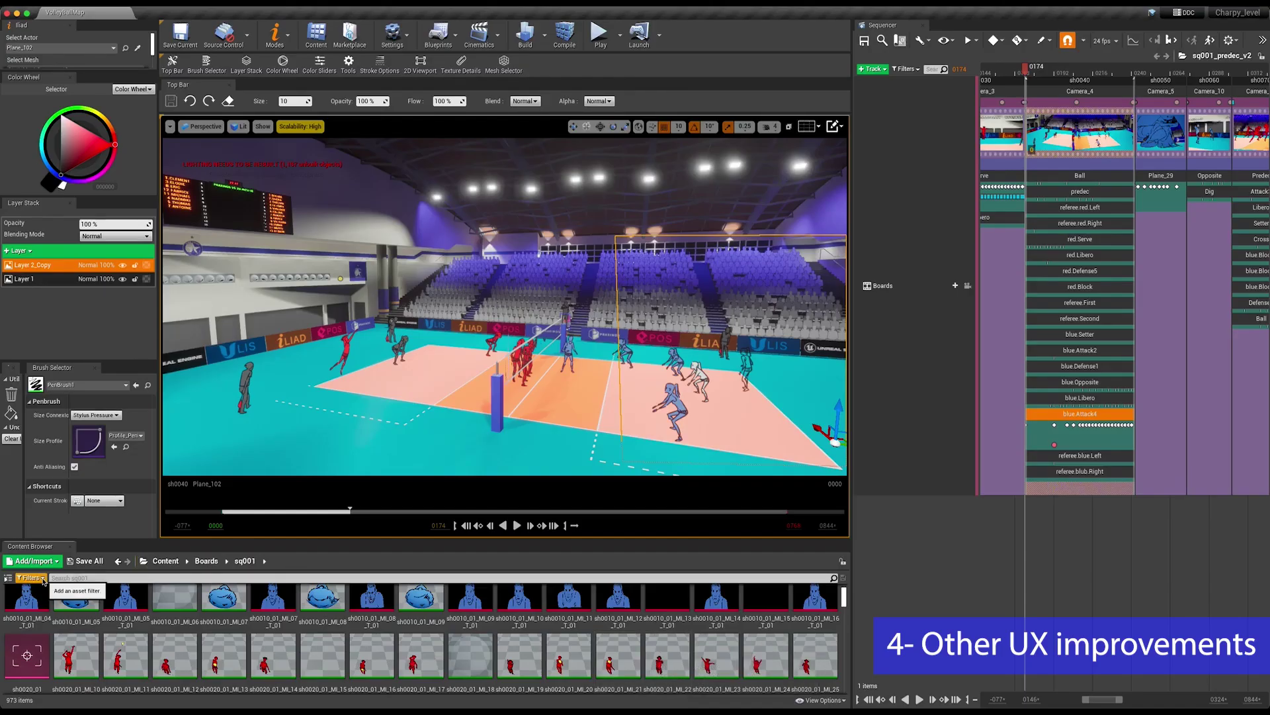
Step: Filter the sq001 folder to ILIAD textures and open the blue character's texture for painting
click(43, 581)
mouse_move(56, 555)
click(104, 577)
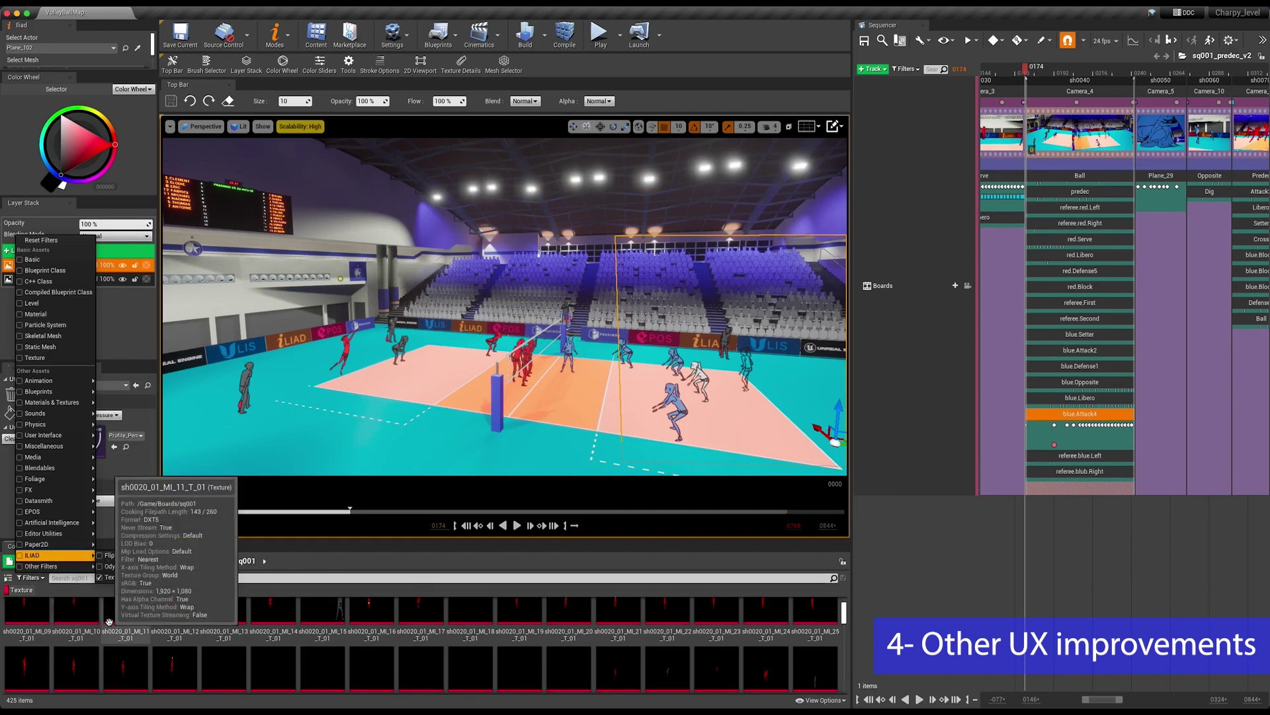
scroll(109, 621, up, 3)
double_click(83, 624)
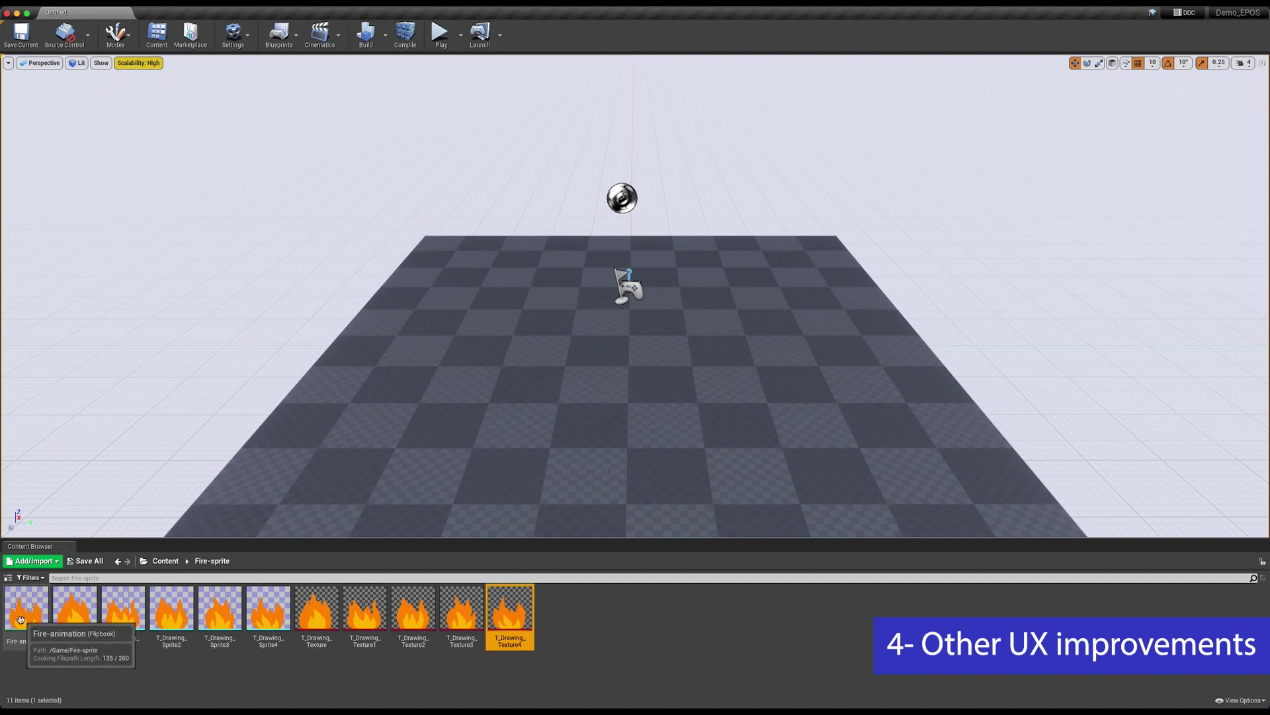
Step: Open the Fire-animation flipbook from the Fire-sprite folder for frame-by-frame editing
click(20, 619)
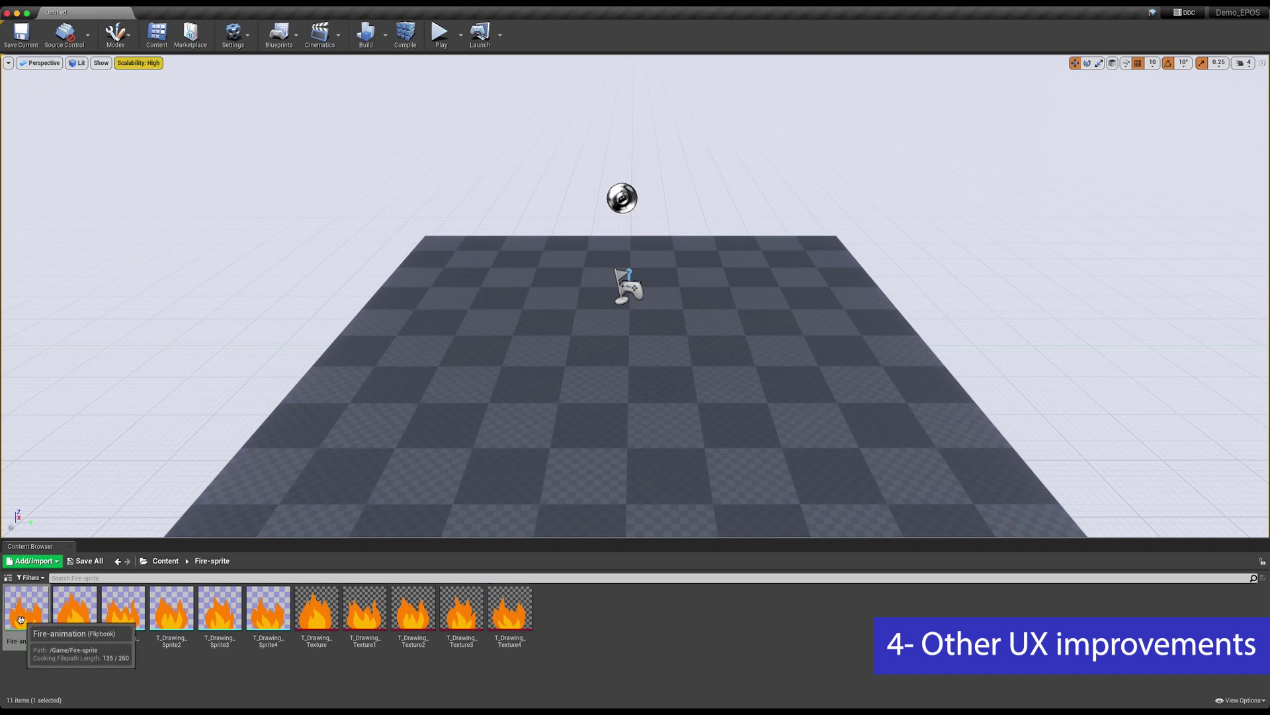
double_click(20, 619)
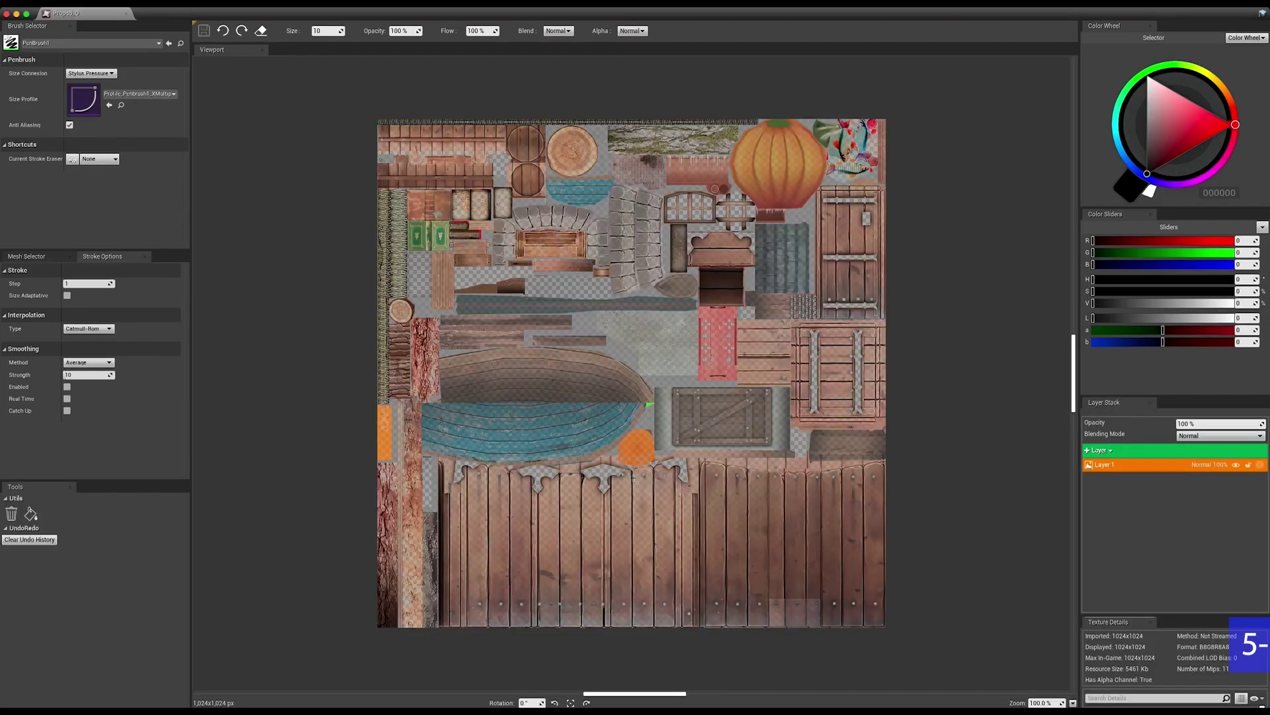
mouse_move(604, 344)
mouse_down()
mouse_move(596, 372)
mouse_move(618, 397)
mouse_up()
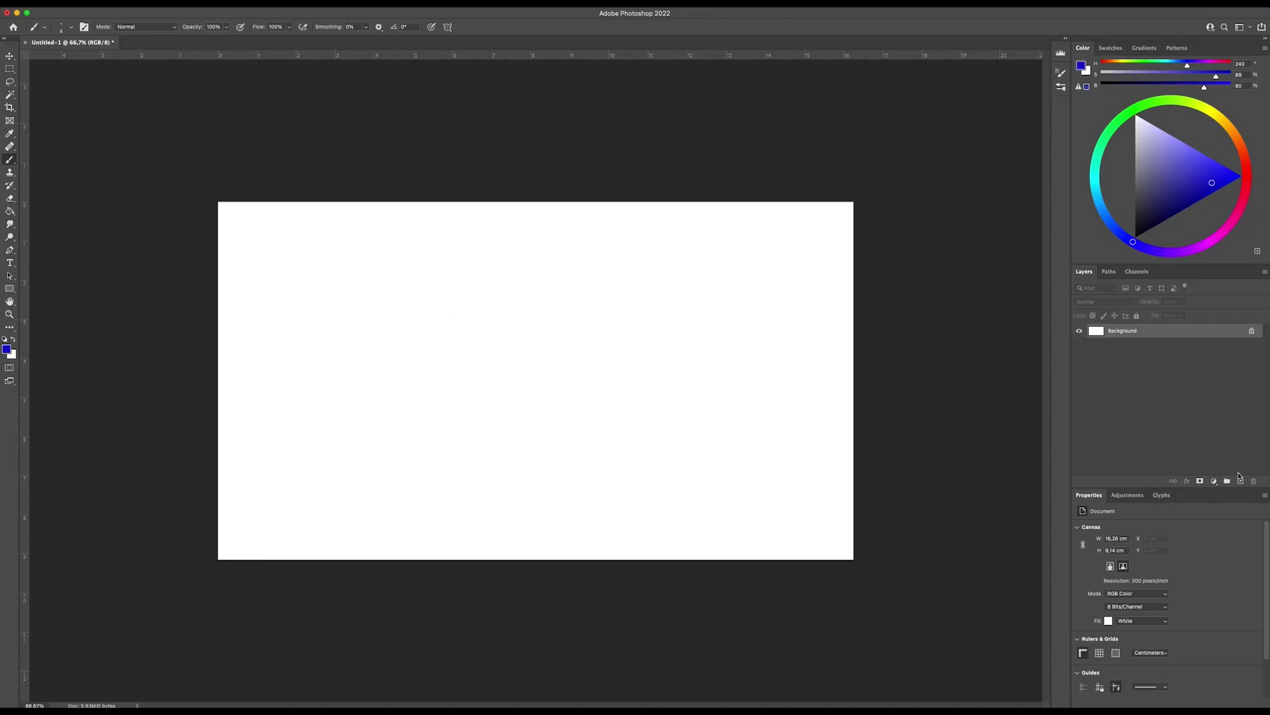
Step: Switch to Photoshop and paint a large blue "1" on Layer 1 of the white document
right_click(582, 344)
key(Escape)
drag(394, 387, 498, 418)
drag(425, 461, 573, 406)
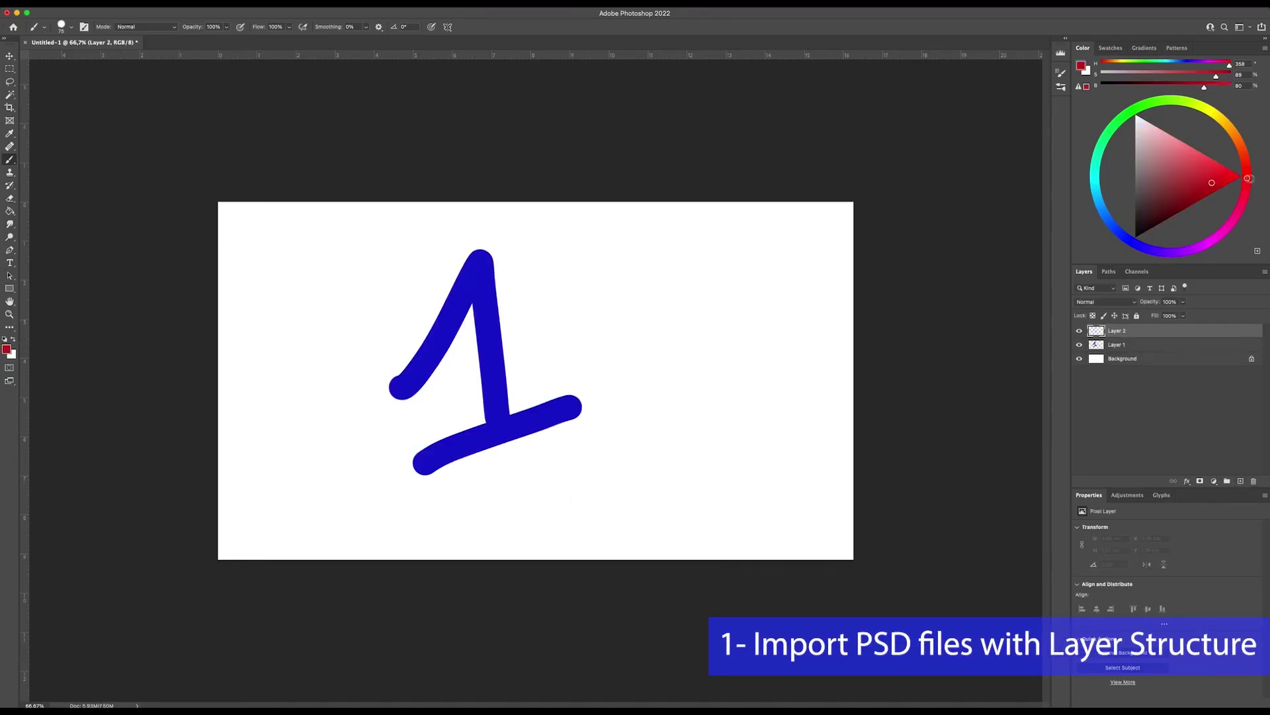
Step: Paint a red "2" on Layer 2, and add a new layer with a green "3" on it
click(1227, 176)
drag(594, 297, 725, 400)
click(1240, 481)
click(1134, 109)
mouse_move(687, 296)
mouse_down()
mouse_move(757, 309)
mouse_move(740, 402)
mouse_up()
Step: Save the layered document to the Desktop as test-iliad in Photoshop format
key(super+s)
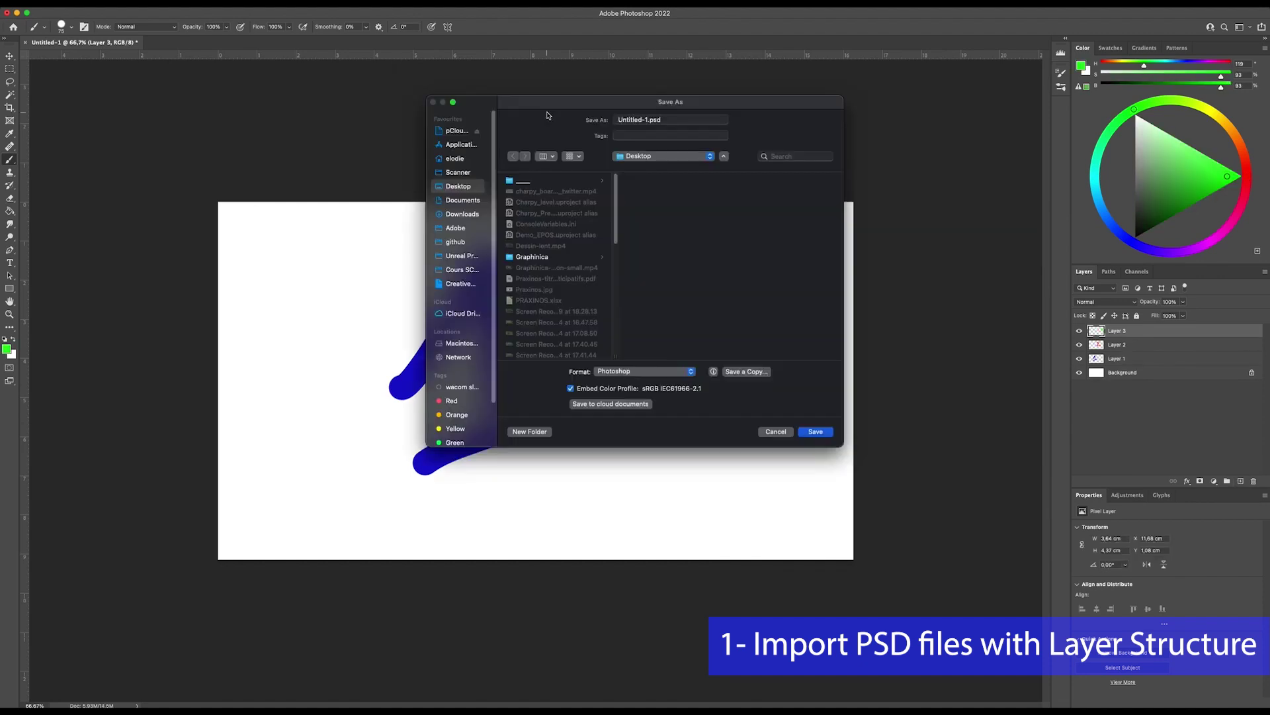
text(test-iliad)
key(Return)
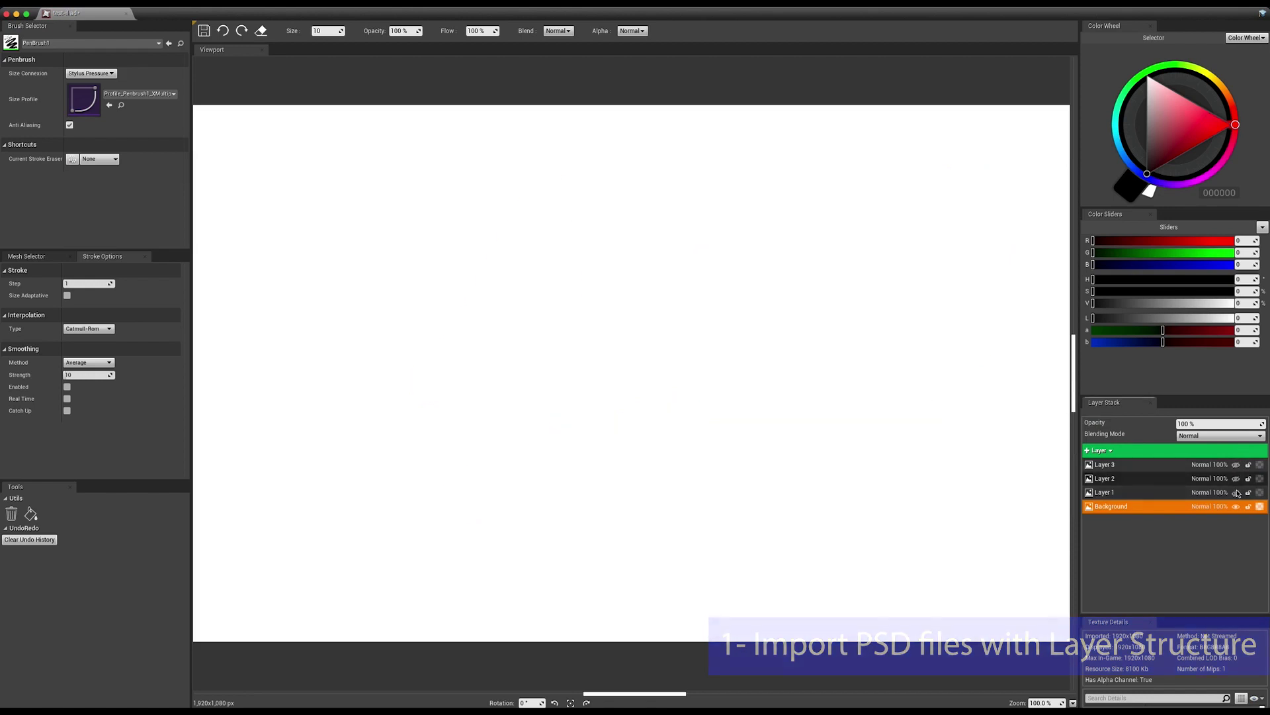
Step: Start importing textures as layers and choose the white-figure texture at the end of the third row in WaterMill/Storyboard/NewBoardSequence
click(86, 5)
click(123, 92)
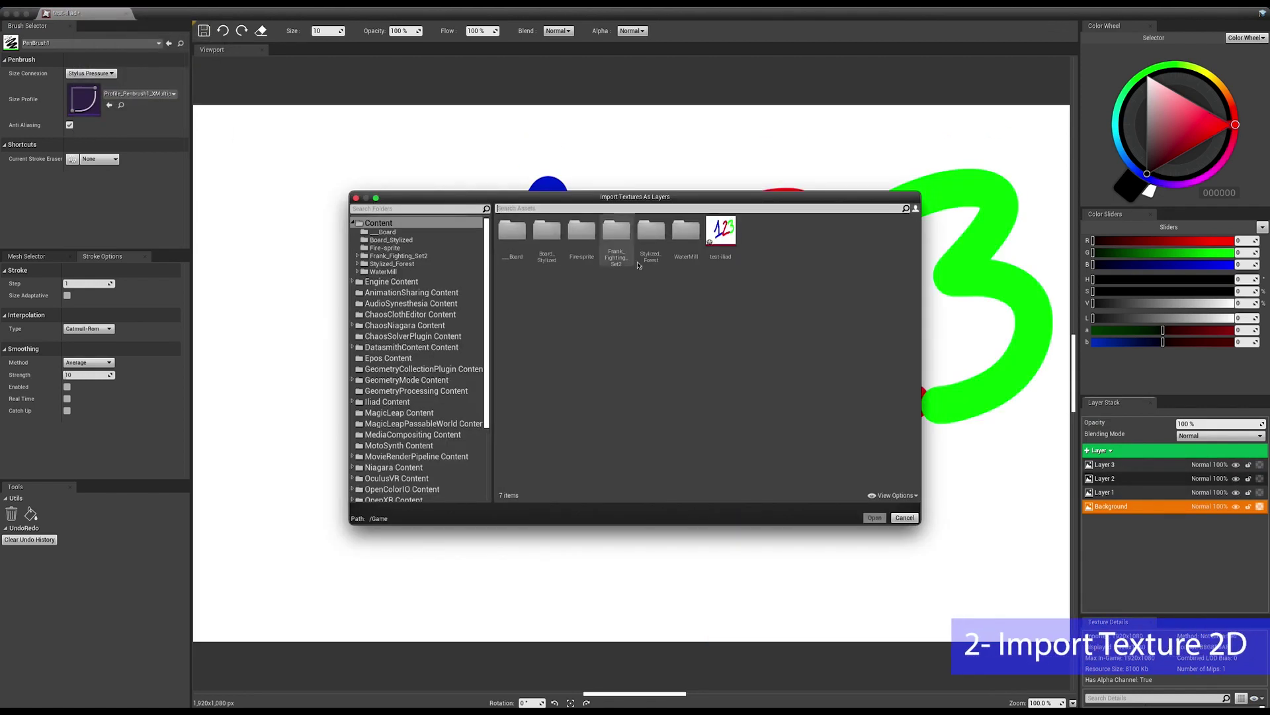
double_click(682, 238)
double_click(738, 232)
double_click(513, 233)
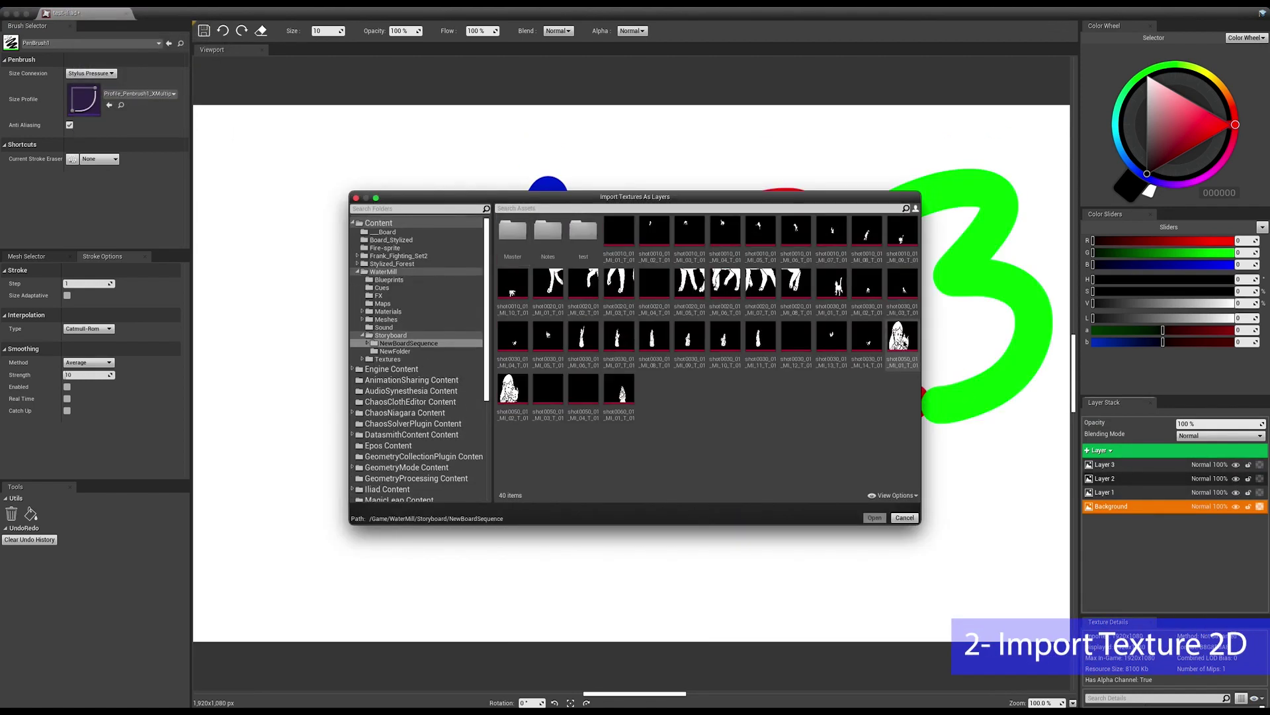
double_click(902, 339)
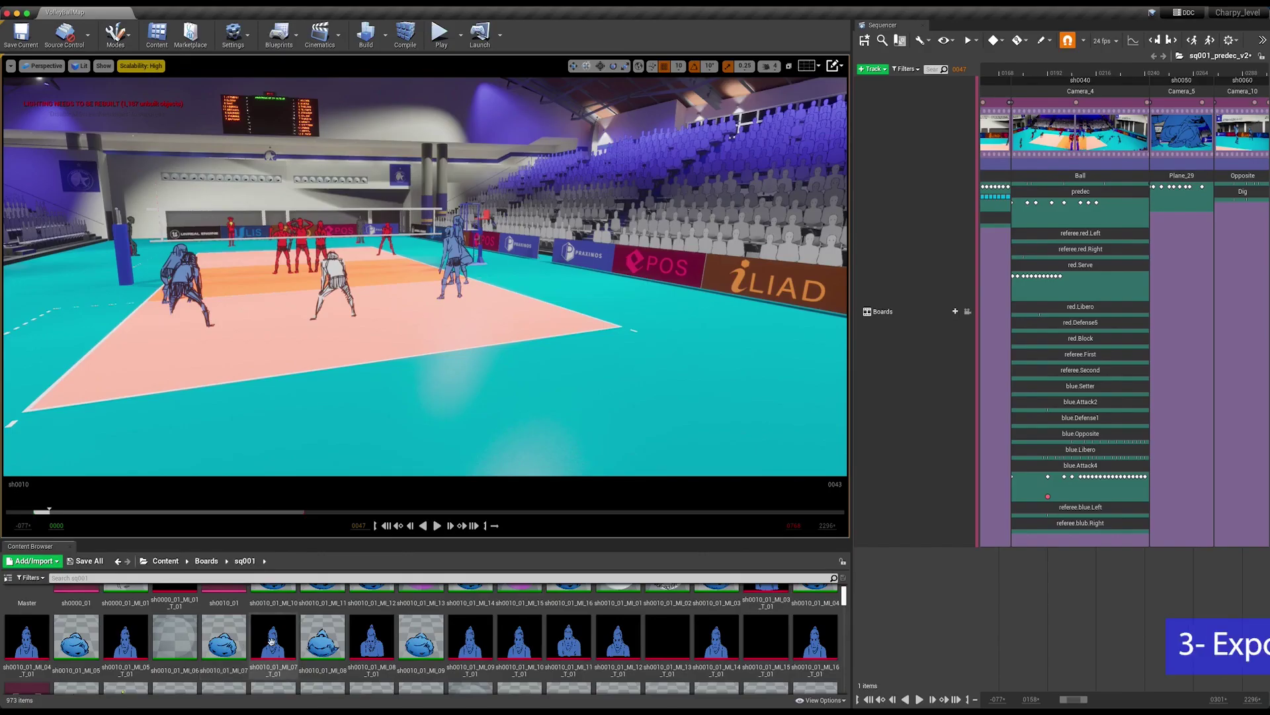
Step: Open the Iliad export for texture sh0010_01_MI_07_T_01, review the available file extensions, and cancel the export
right_click(273, 638)
mouse_move(388, 400)
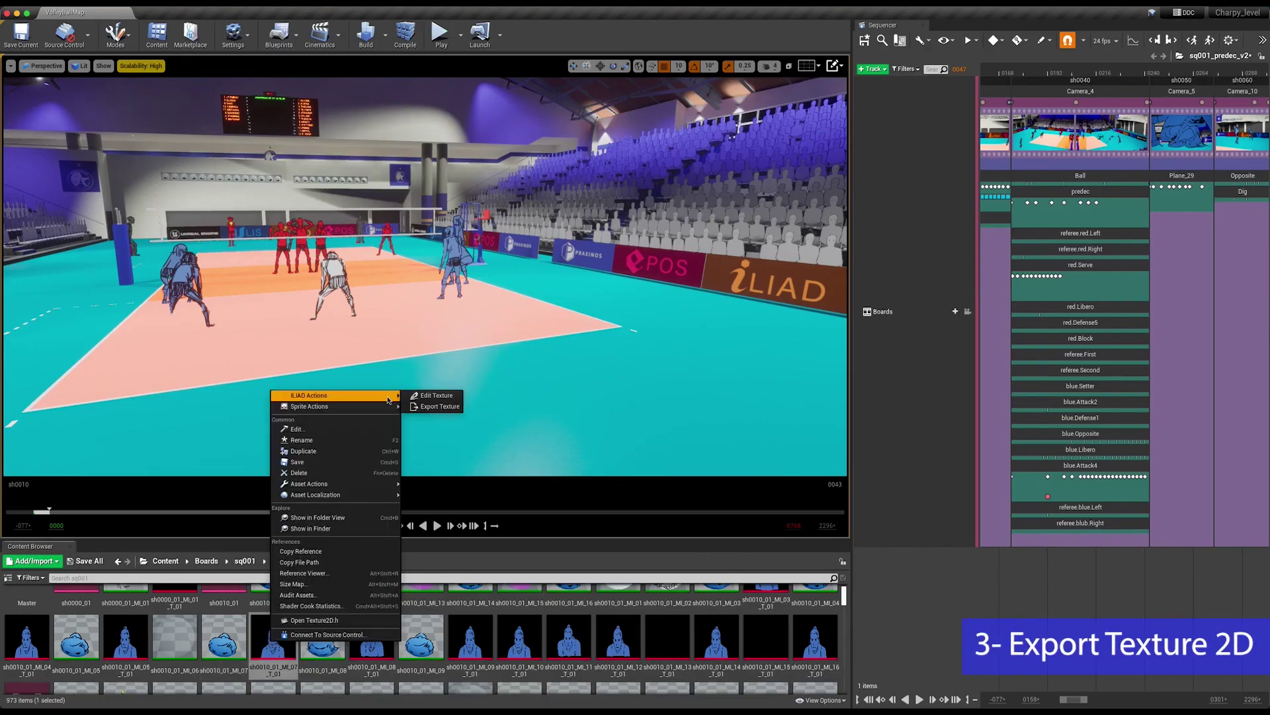
click(438, 406)
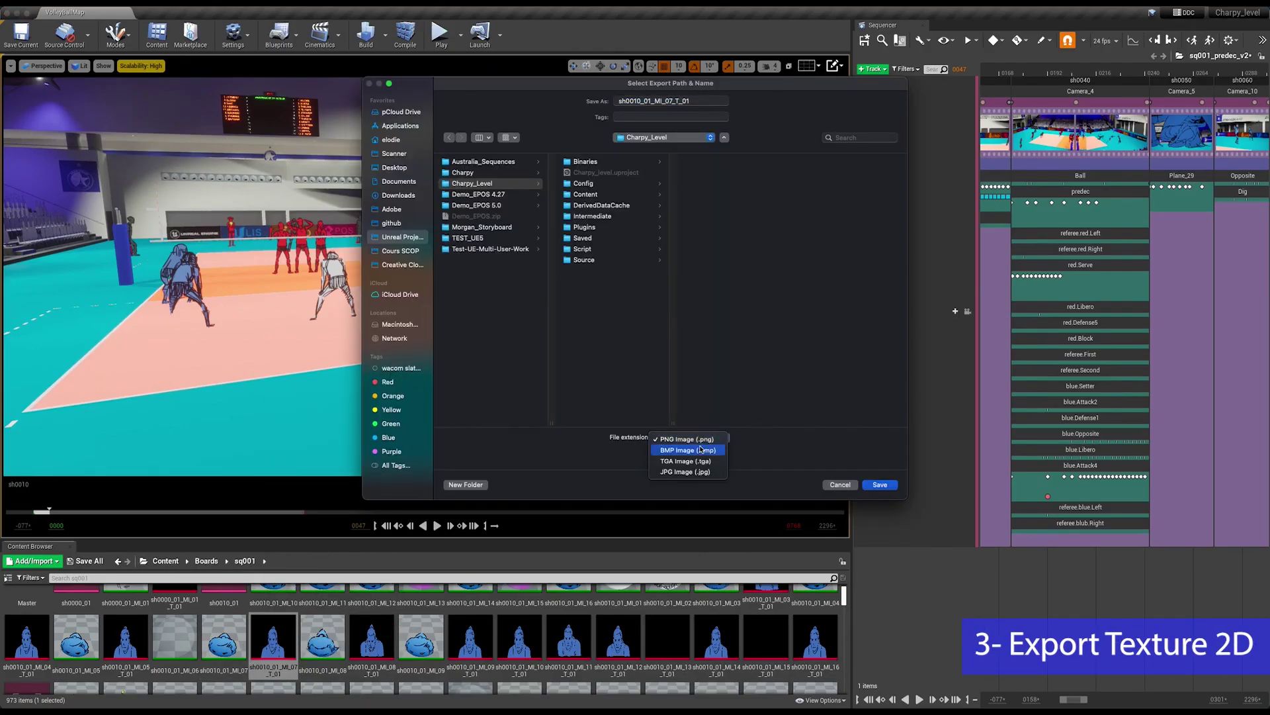
click(839, 485)
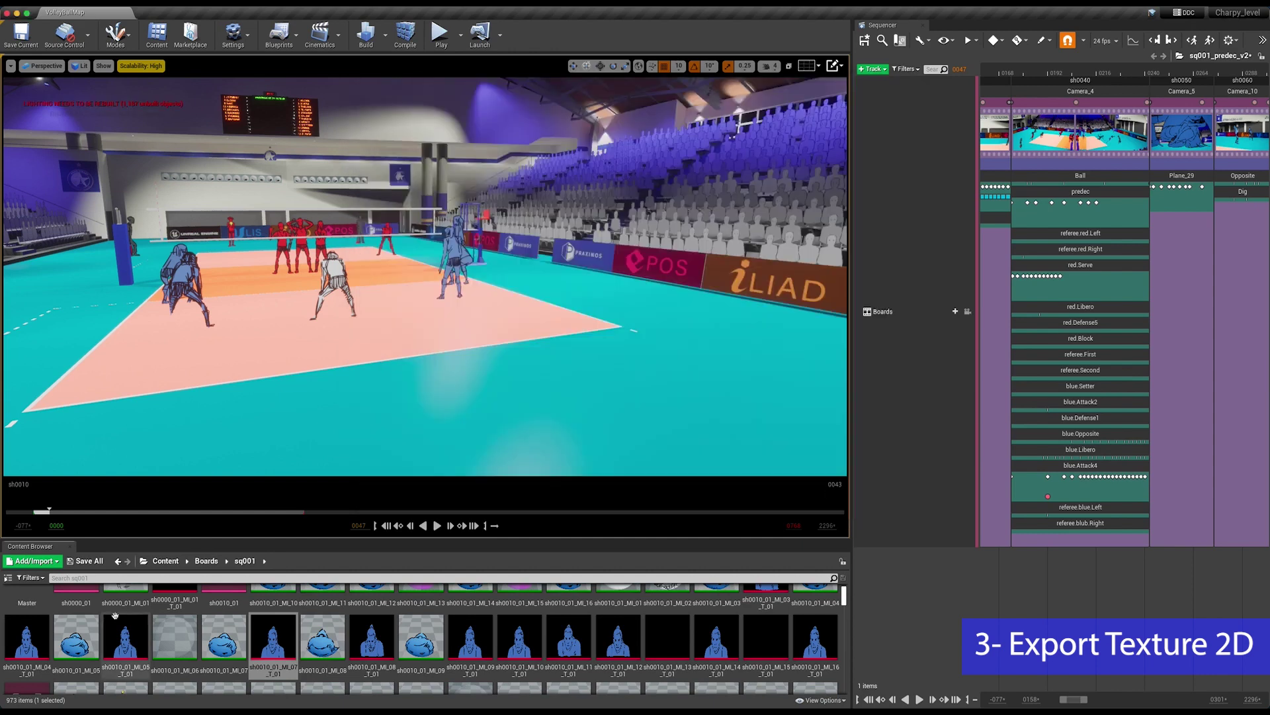
Step: Start an Iliad texture export of the whole sq001 folder from Boards, and review its asset list and image export formats
click(203, 561)
right_click(27, 615)
mouse_move(125, 415)
click(198, 407)
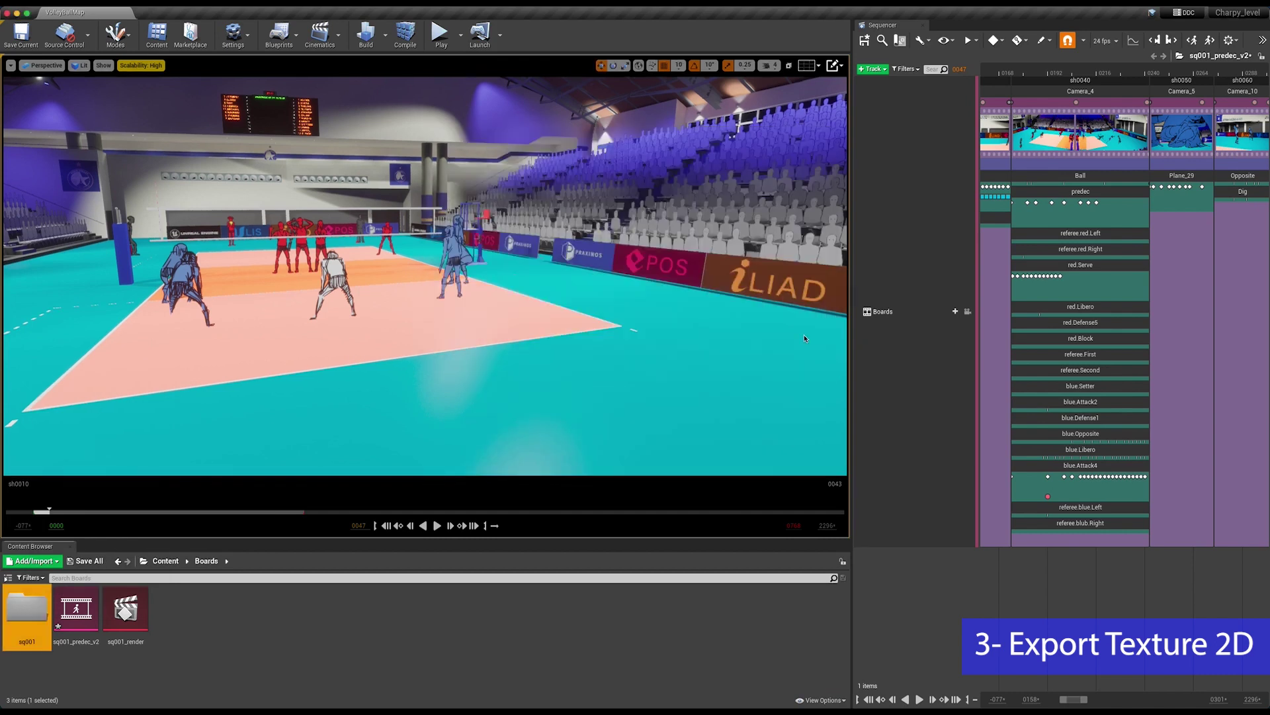
scroll(626, 393, down, 5)
scroll(626, 393, down, 10)
click(619, 461)
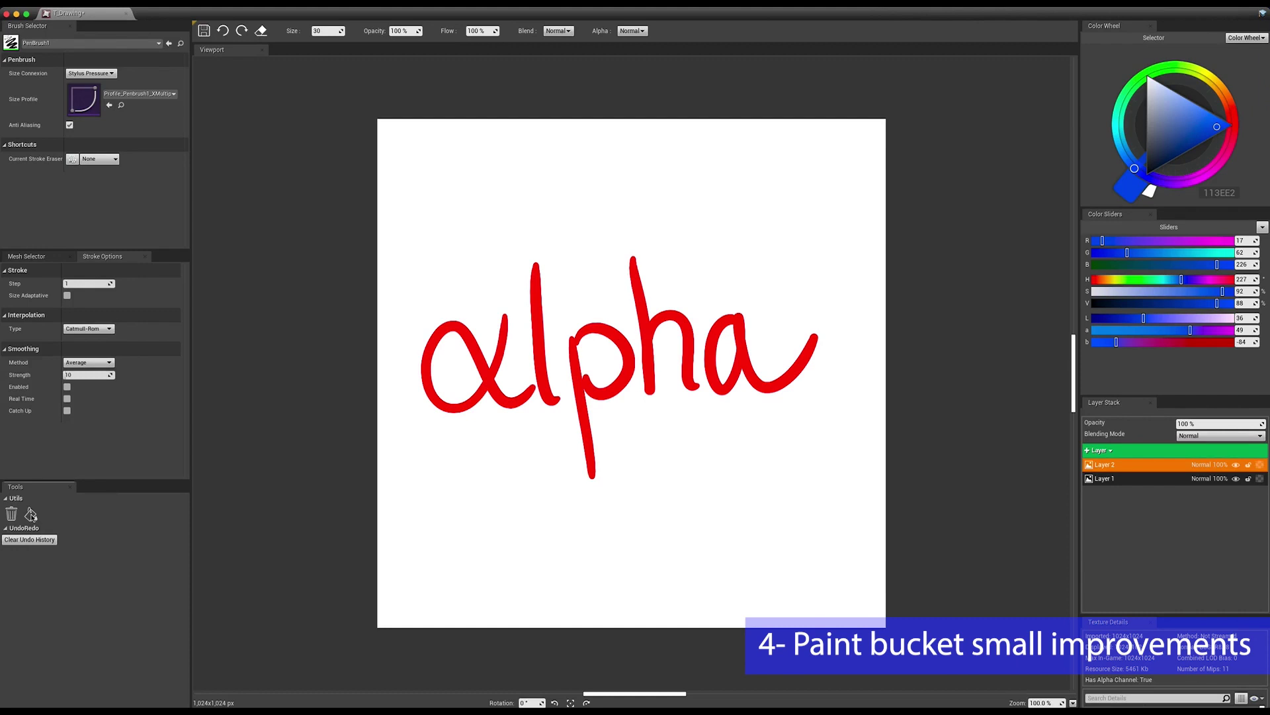
Step: Fill Layer 2 with blue 113EE2, undo that fill, and refill only the "alpha" lettering with the layer's alpha locked
click(31, 514)
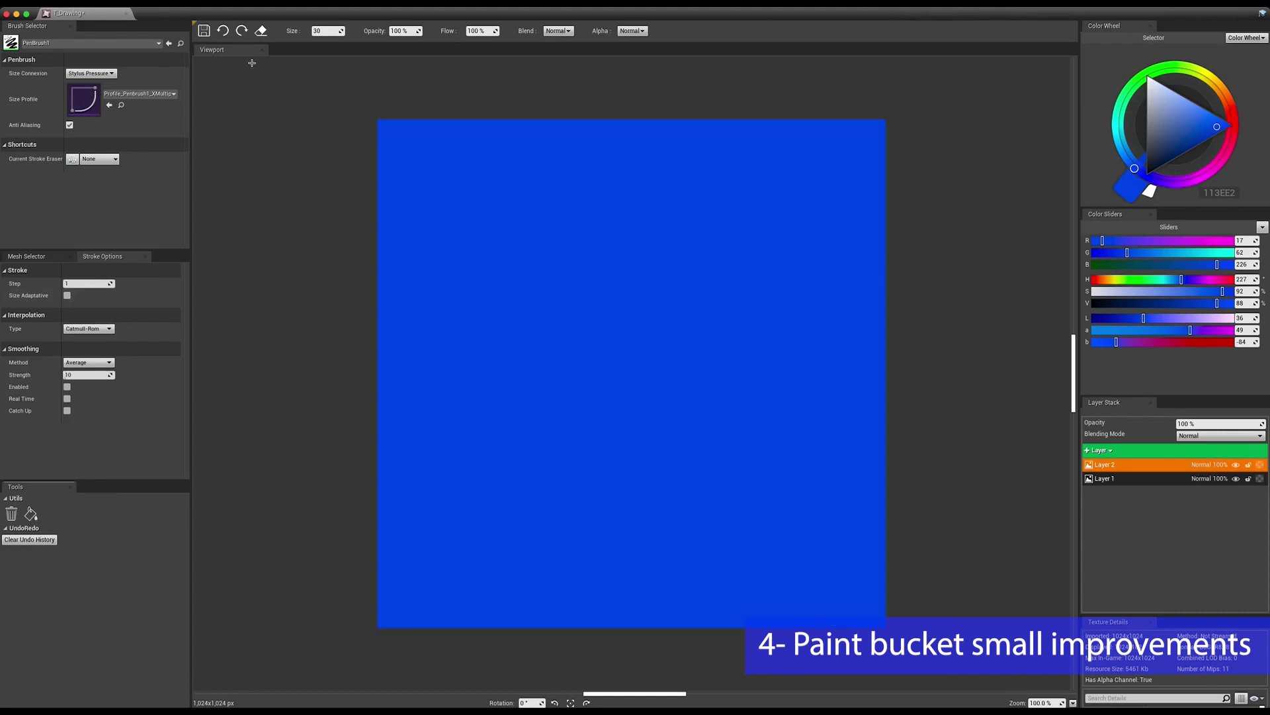
click(223, 30)
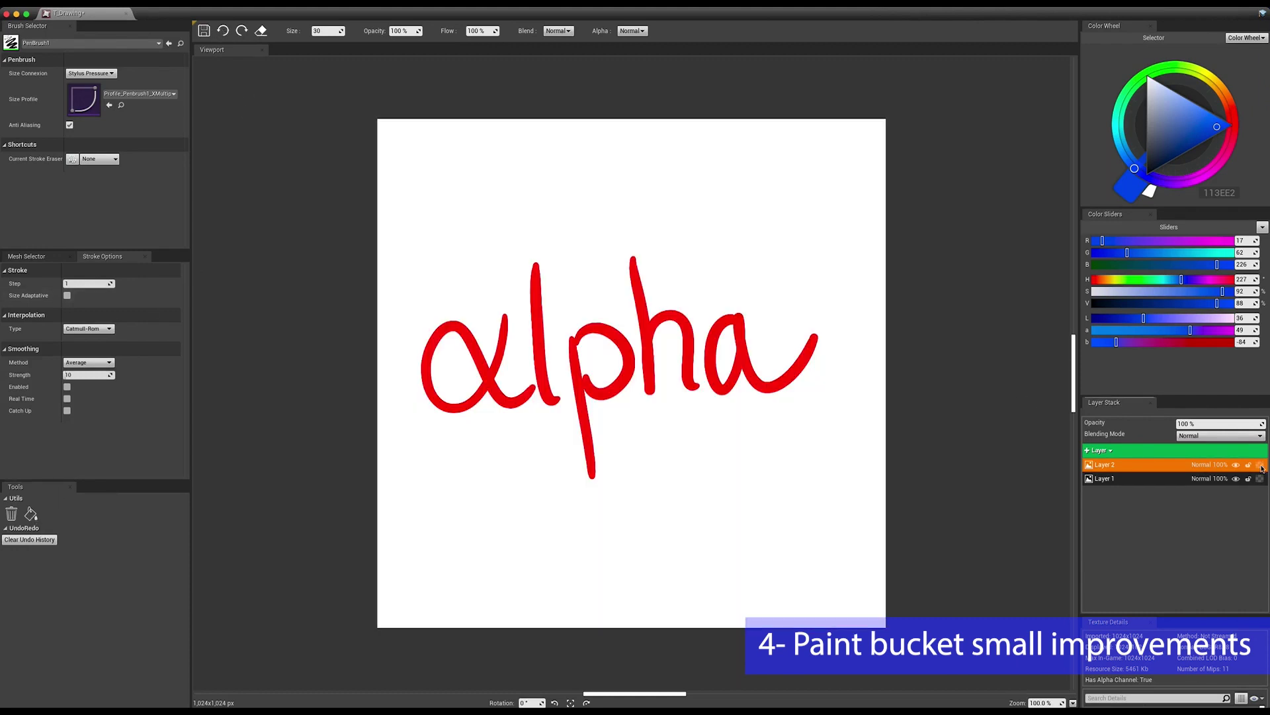
click(31, 515)
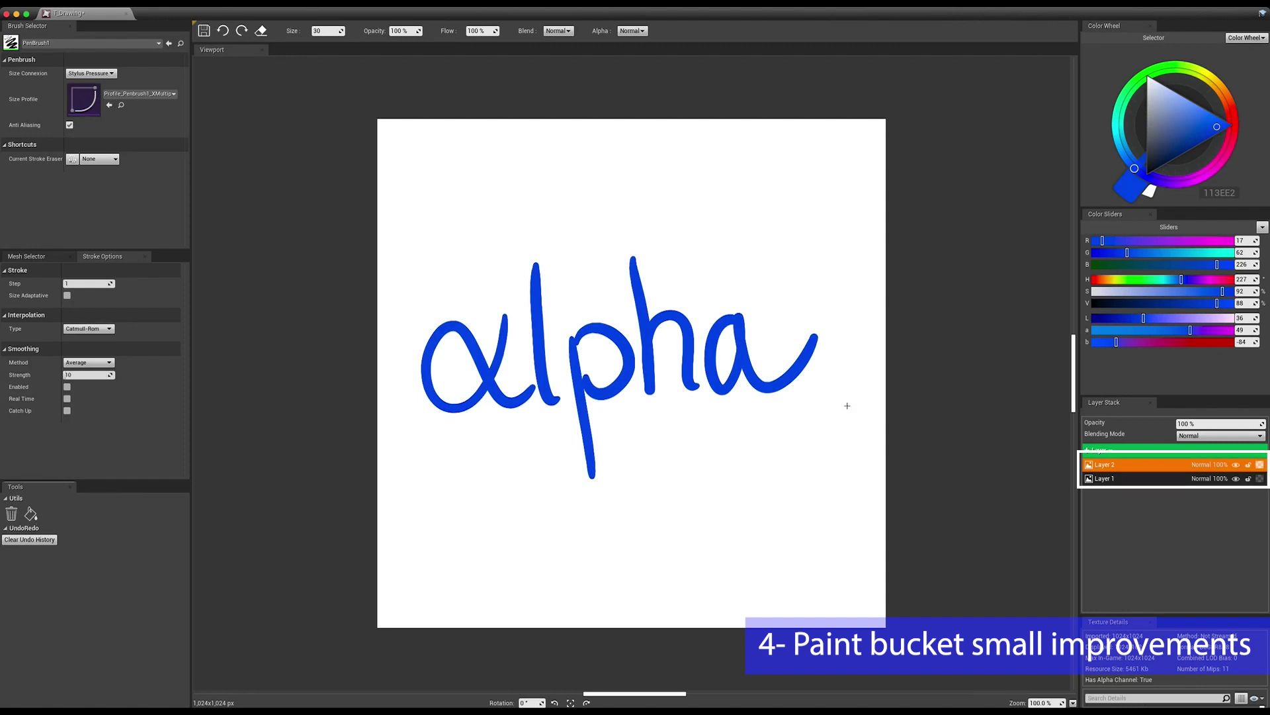
Step: Change the colour to green 45E211, set the opacity to 20%, and apply the paint bucket to the alpha-locked lettering four times
drag(1222, 82, 1160, 69)
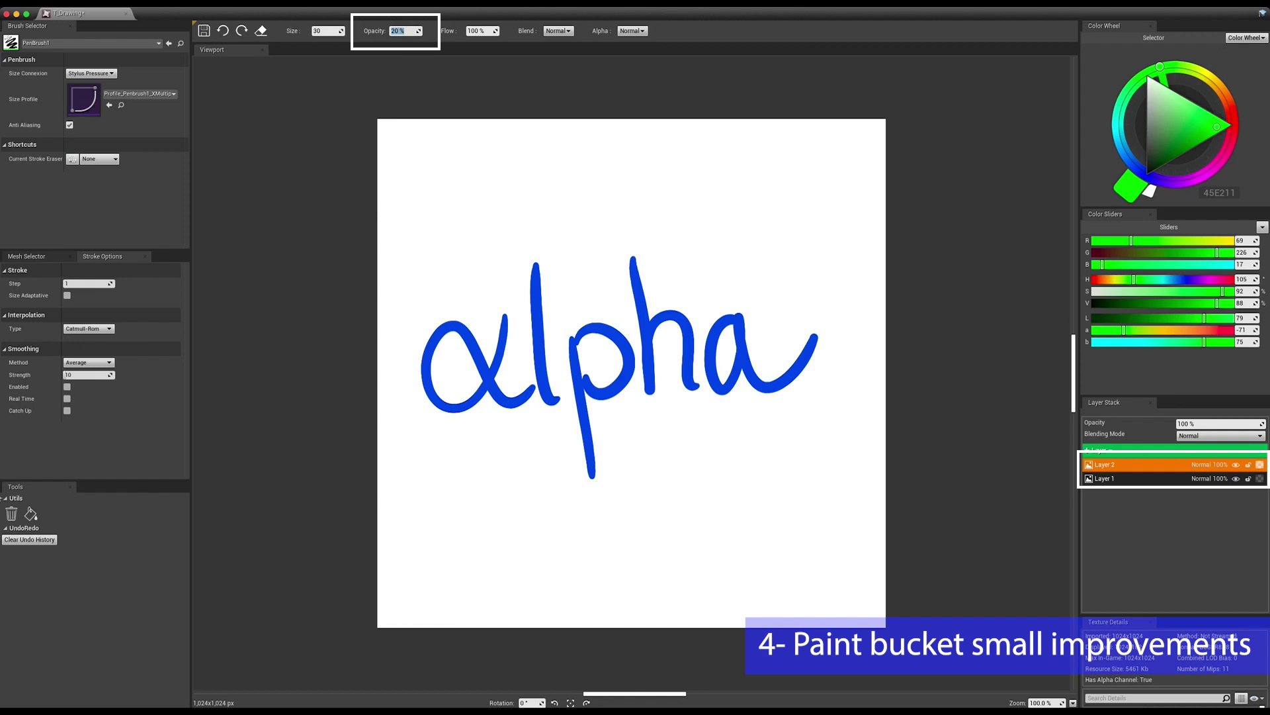
click(31, 514)
click(31, 515)
click(31, 515)
click(31, 514)
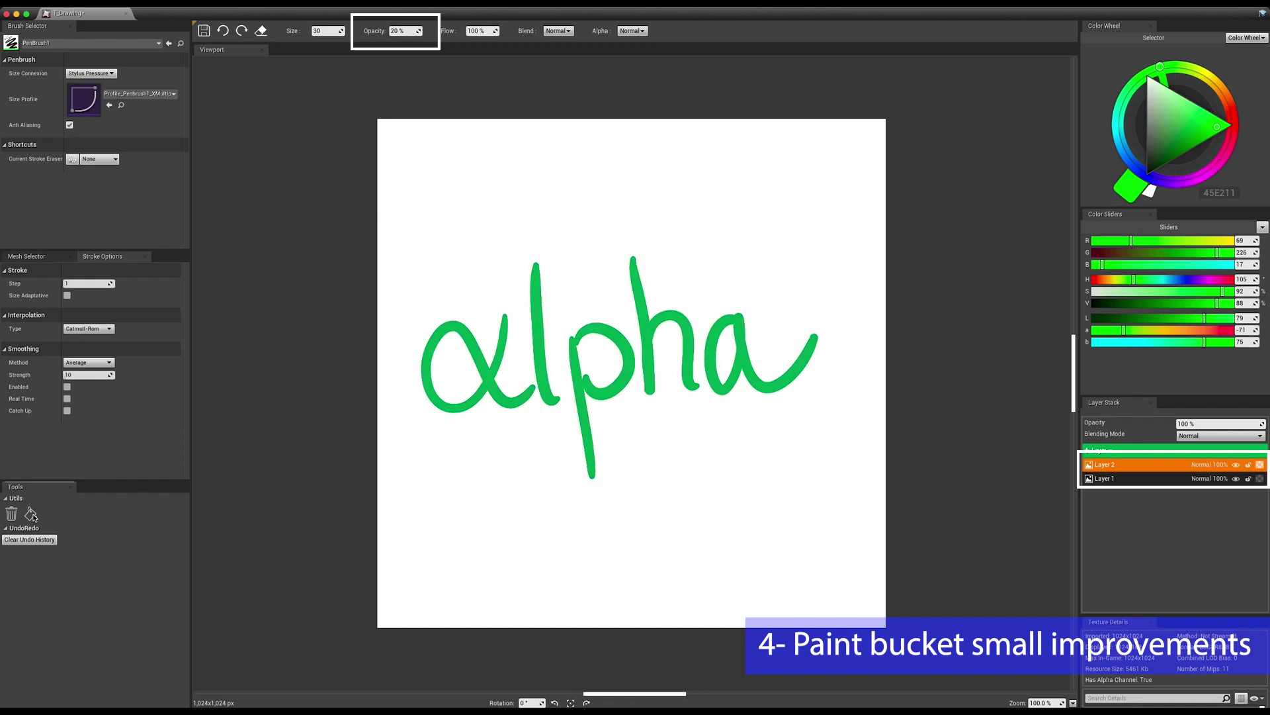